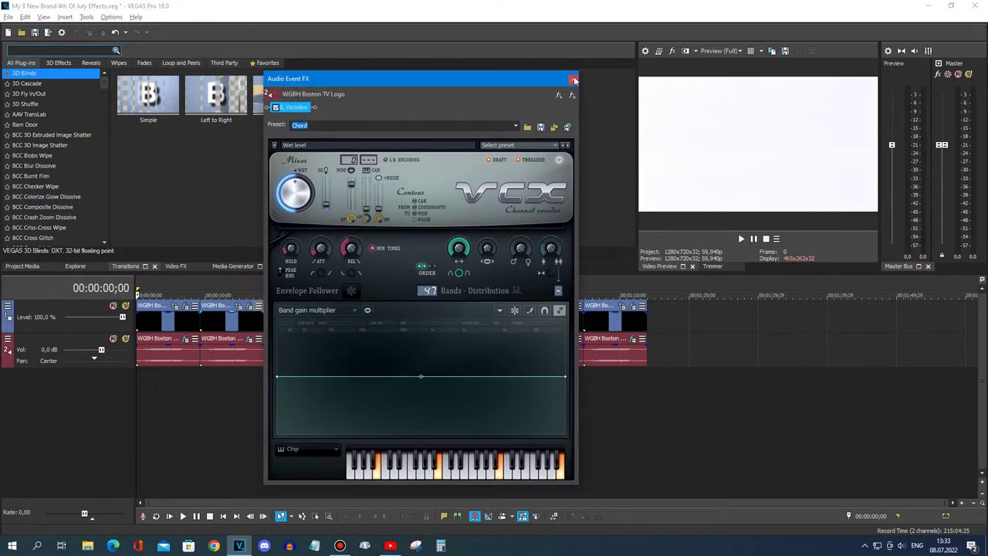
Step: Close the first clip's audio effects and examine each colour point of the Gradient Map on the second video clip
click(573, 79)
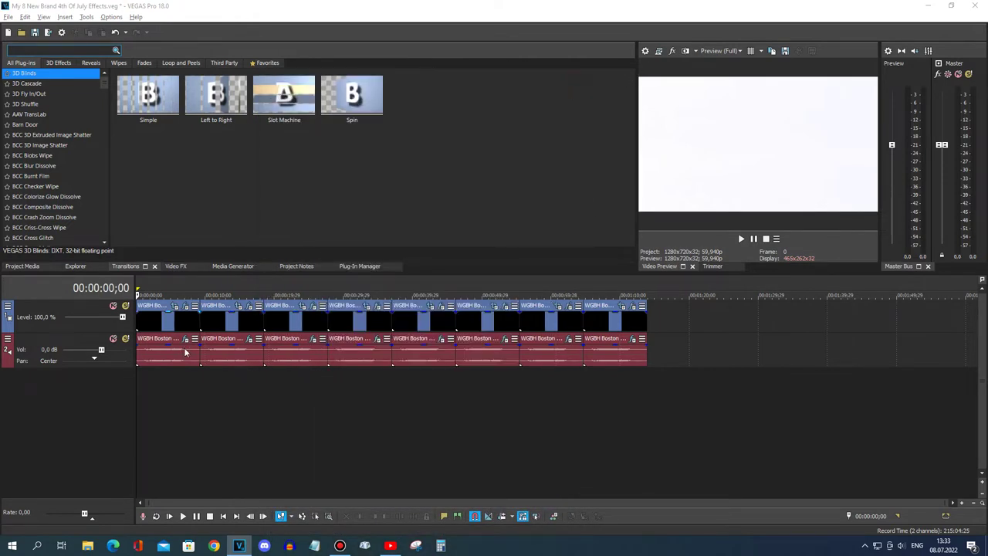
click(199, 321)
click(247, 305)
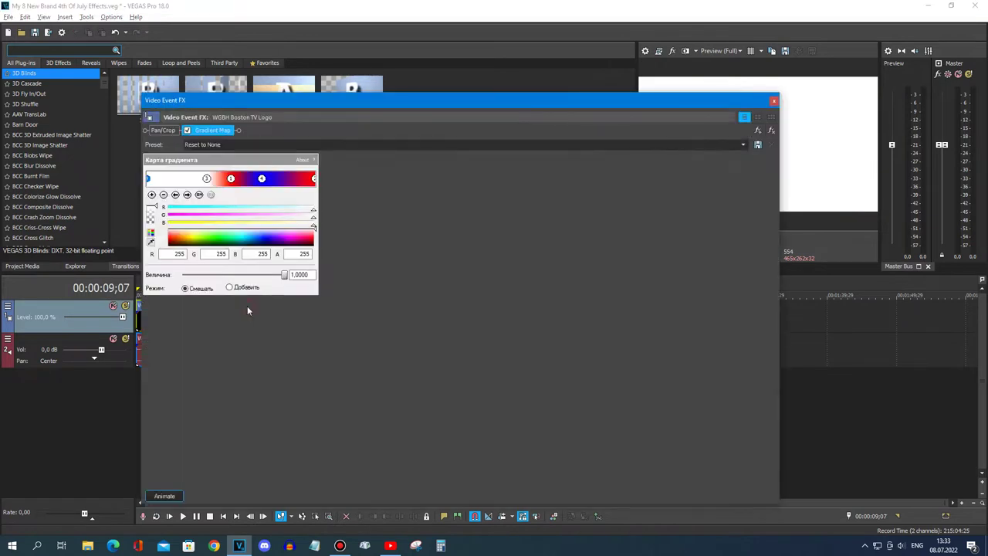
click(187, 194)
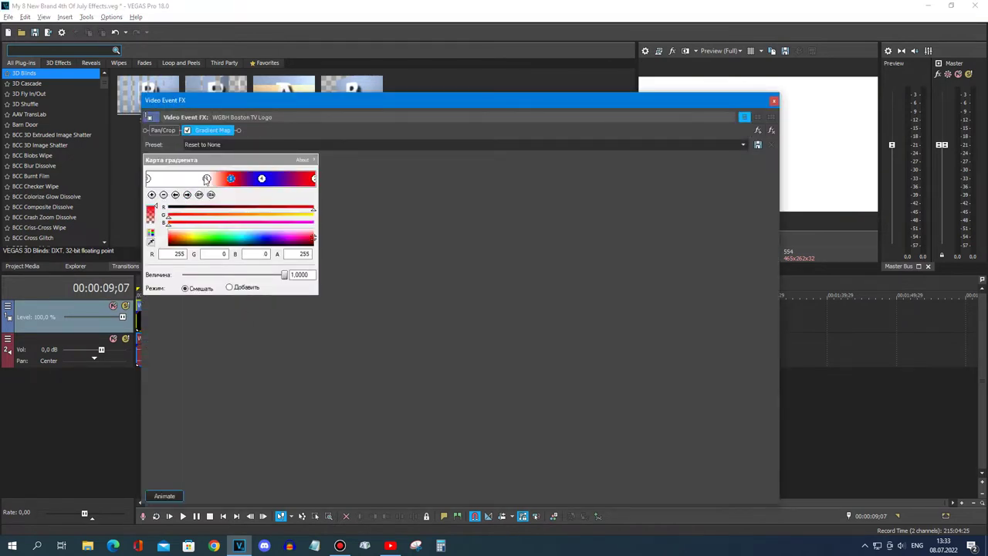
click(207, 179)
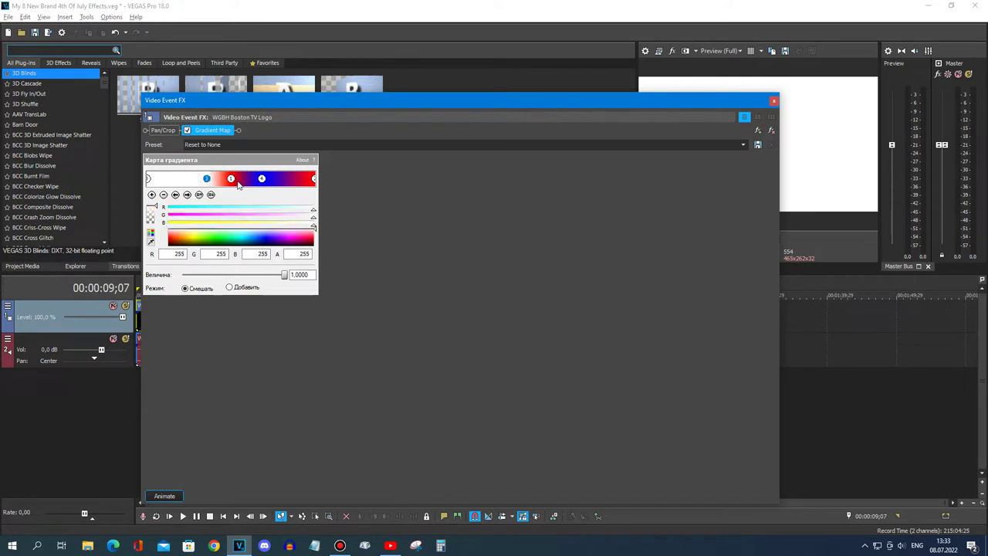
click(262, 179)
click(313, 179)
click(772, 101)
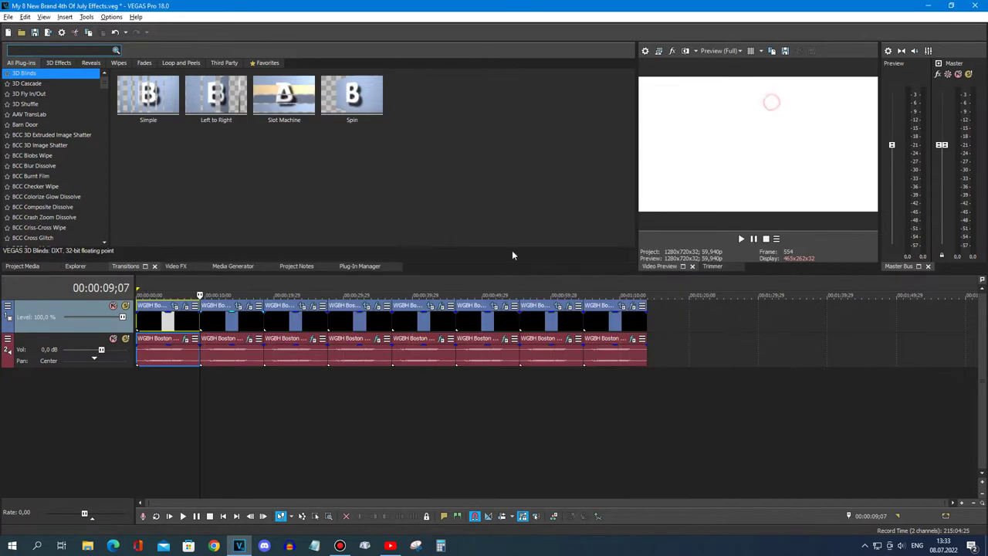
Step: Review the second clip's audio effect chain: the first Pitch Shift, IL Vocodex and the final Pitch Shift
click(250, 340)
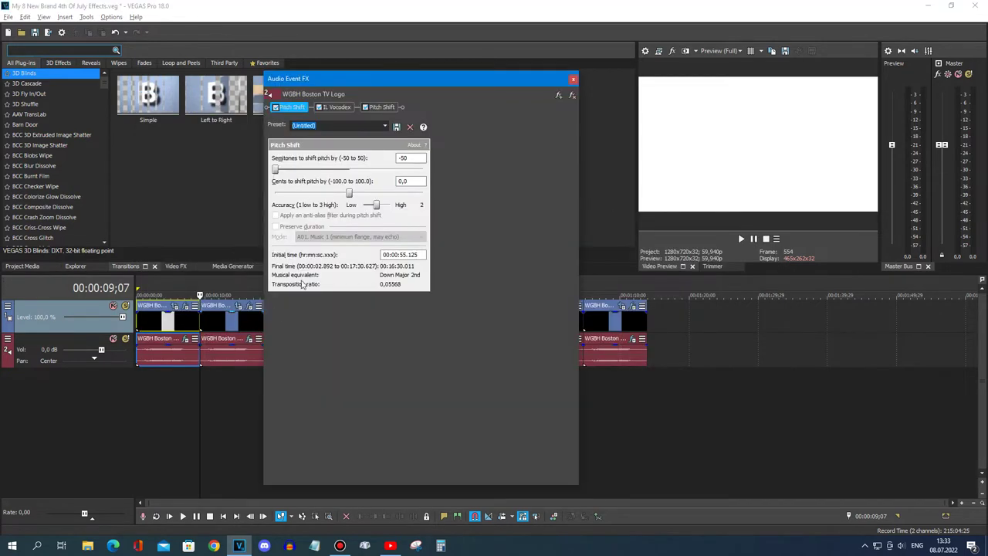
click(350, 108)
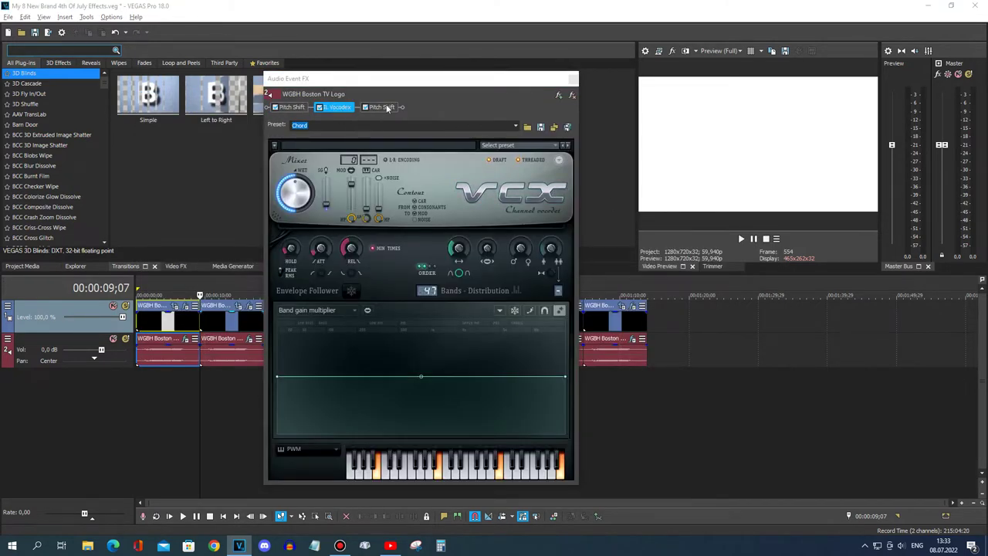
click(384, 108)
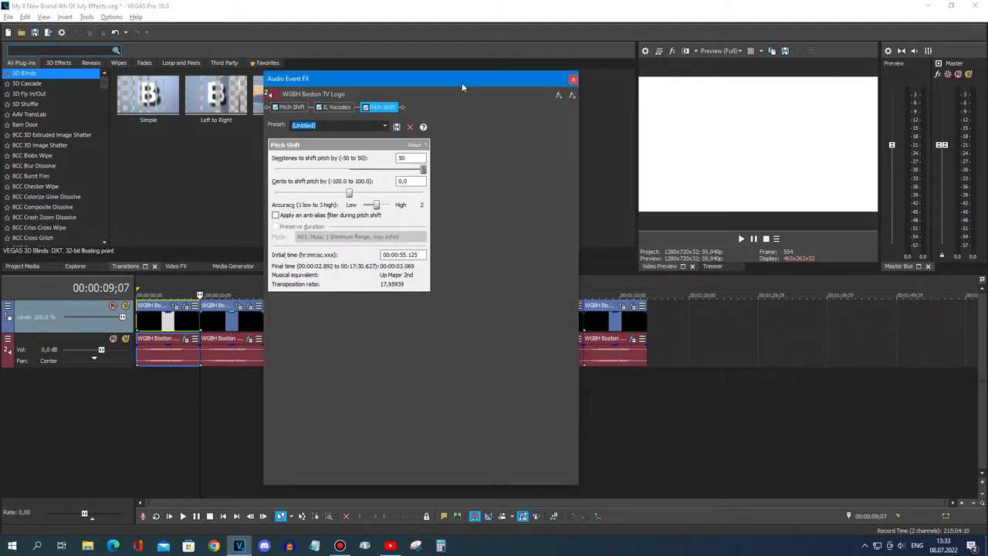
click(572, 80)
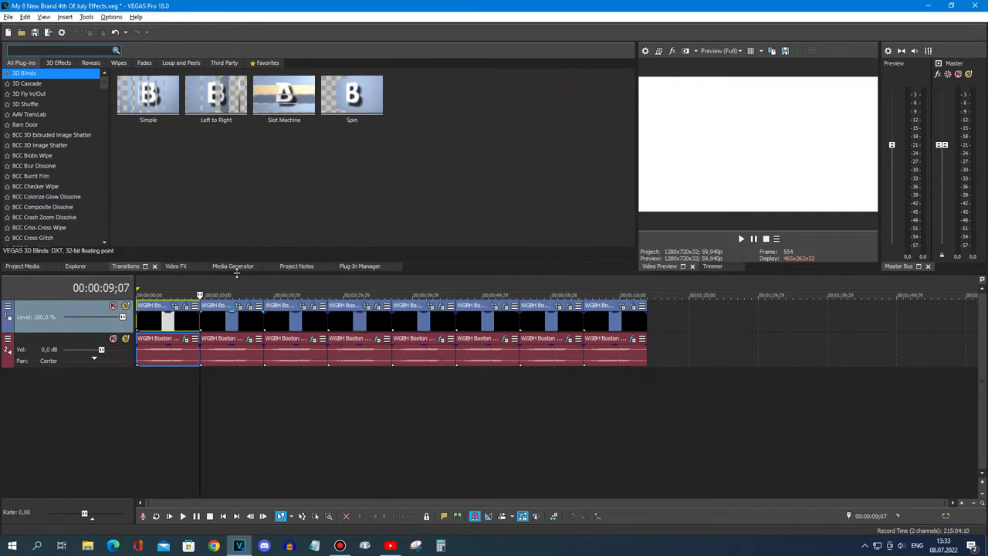
Step: Examine the third video clip's Gradient Map colour points and its TV Simulator settings
click(265, 334)
click(314, 306)
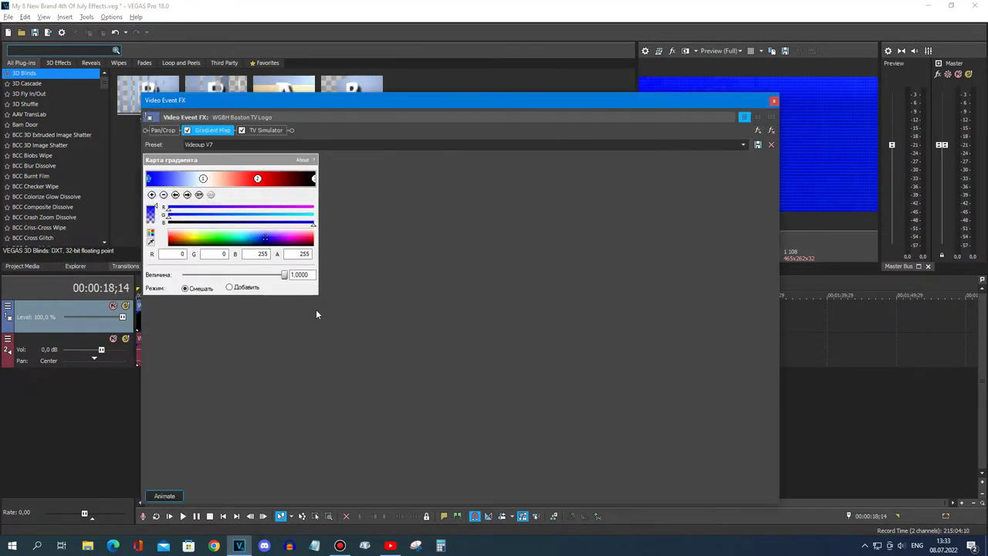
click(187, 195)
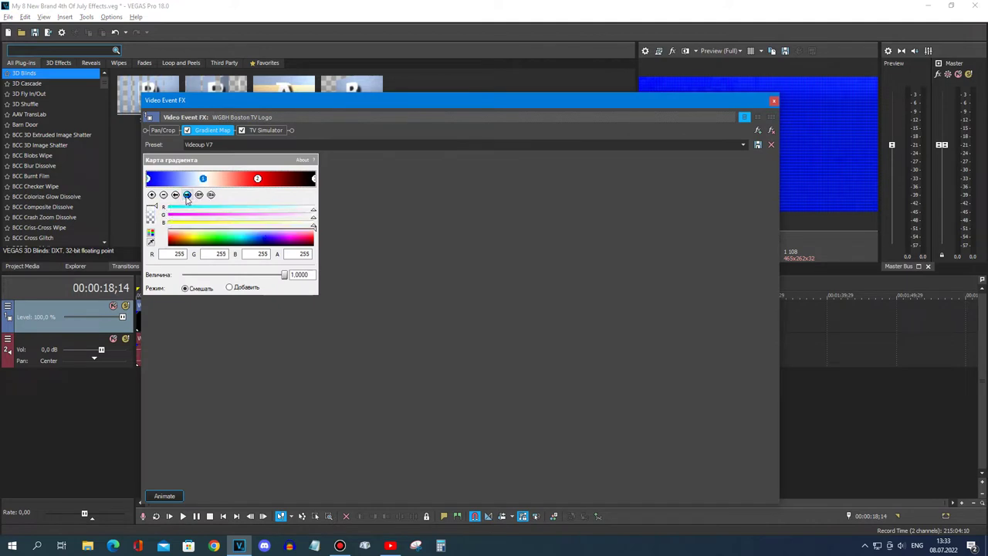
click(186, 195)
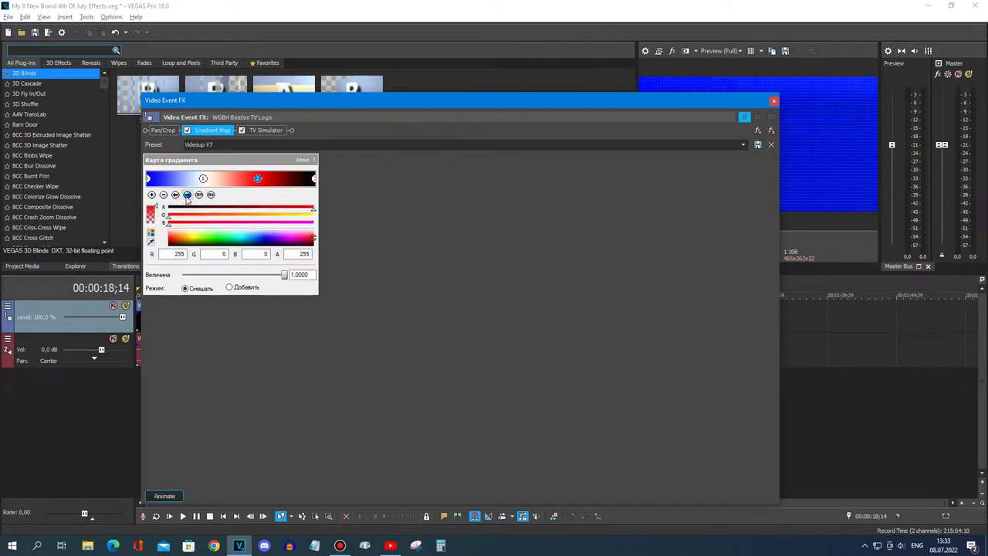
click(186, 194)
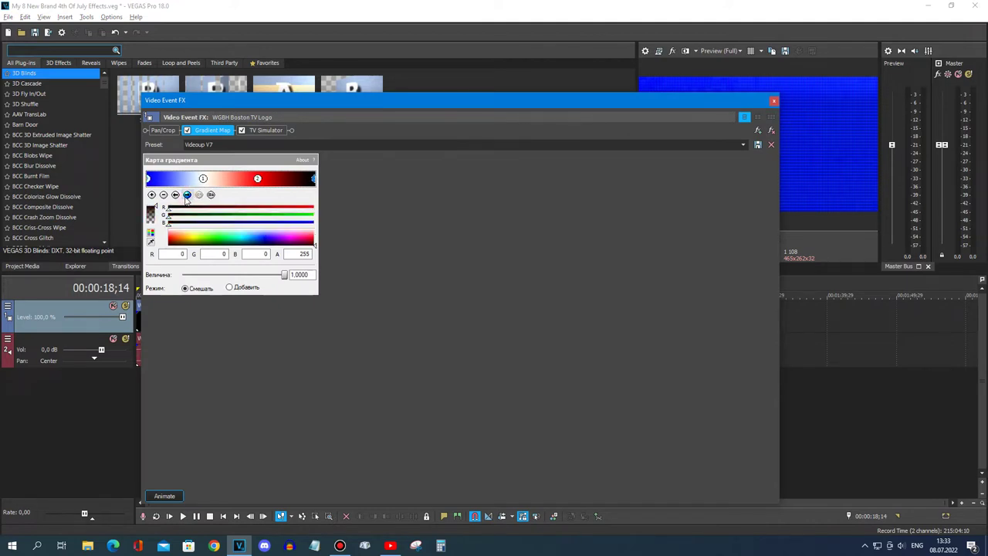
click(266, 130)
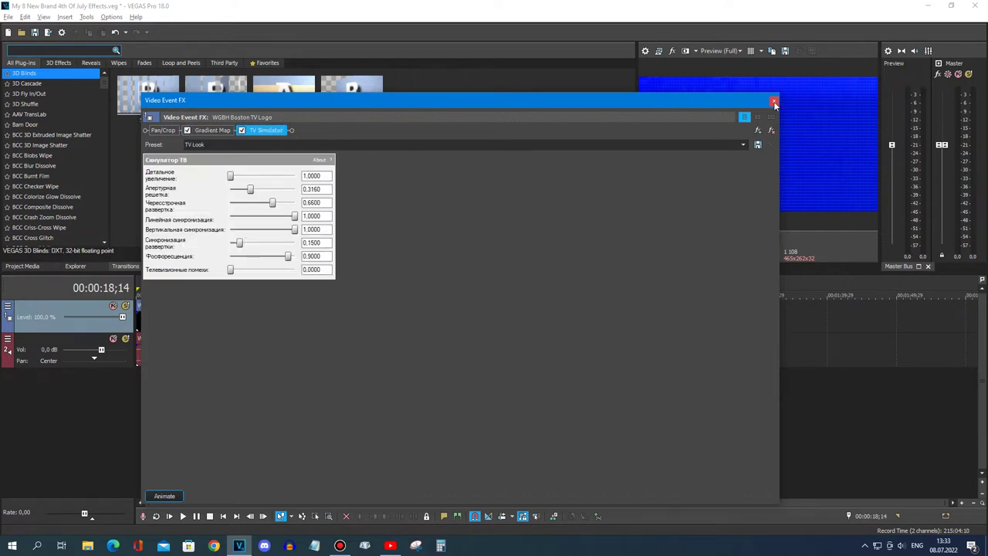
click(775, 104)
Step: Review the ExpressFX Amplitude Modulation and IL Vocodex settings on the third clip's audio
click(311, 341)
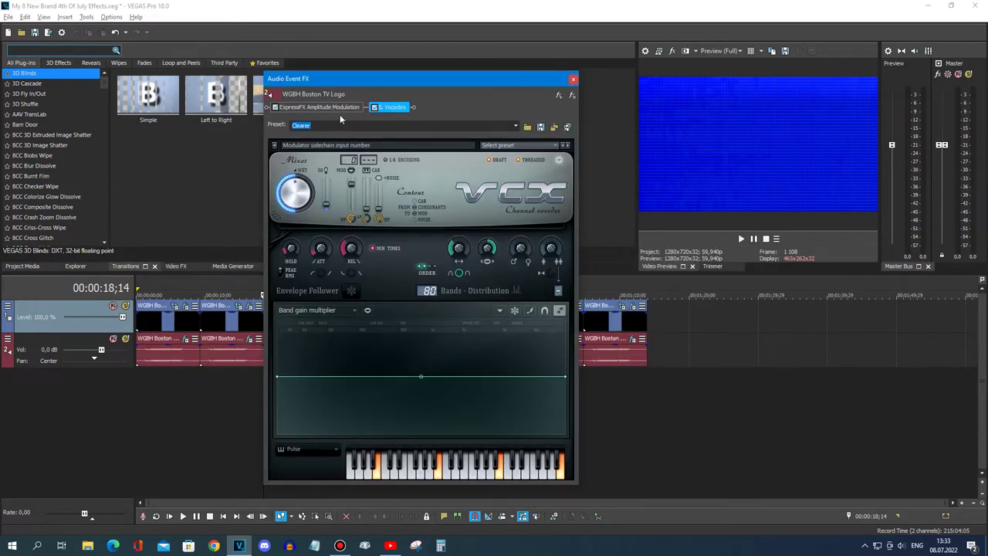
click(317, 108)
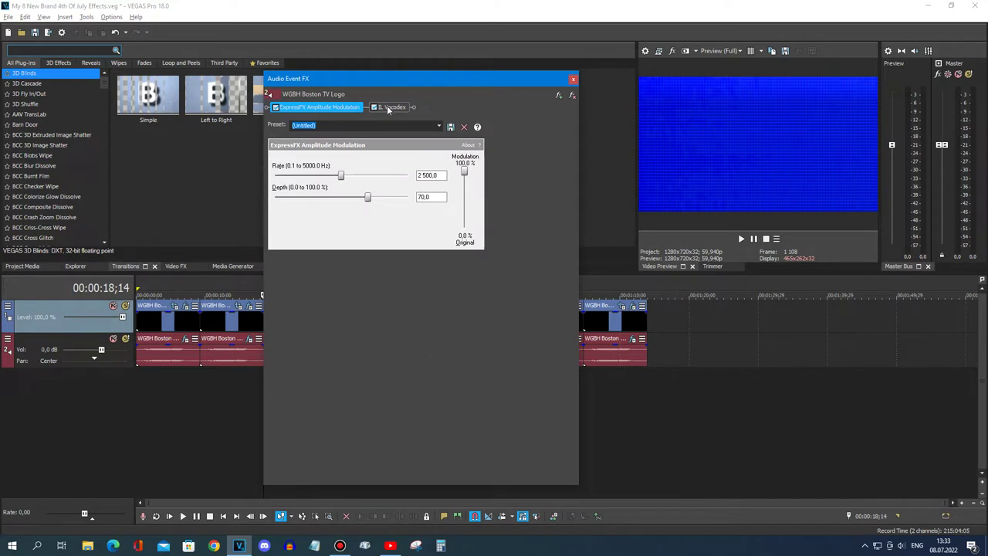
click(386, 106)
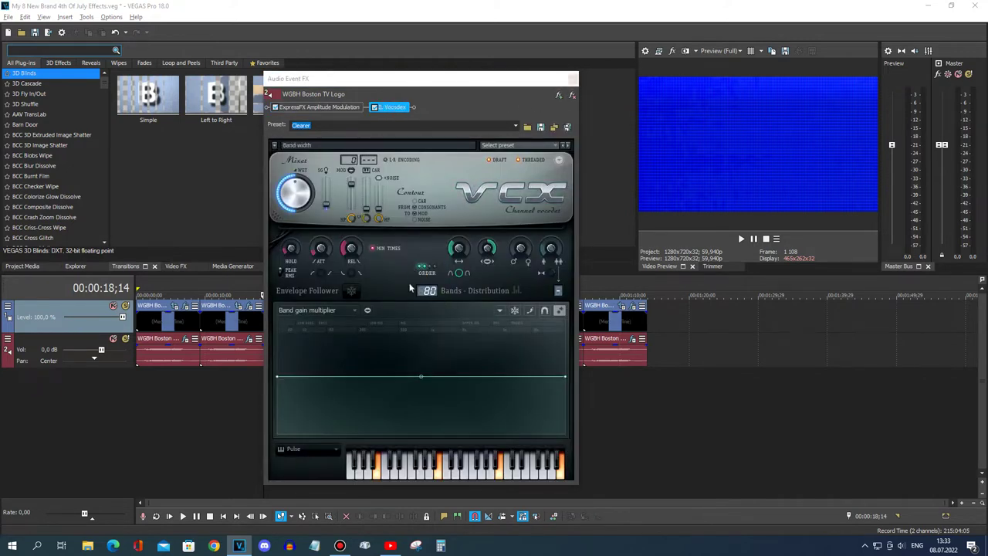
click(572, 78)
Step: Examine the TV Simulator settings and the Gradient Map colour points on the fourth video clip
click(378, 306)
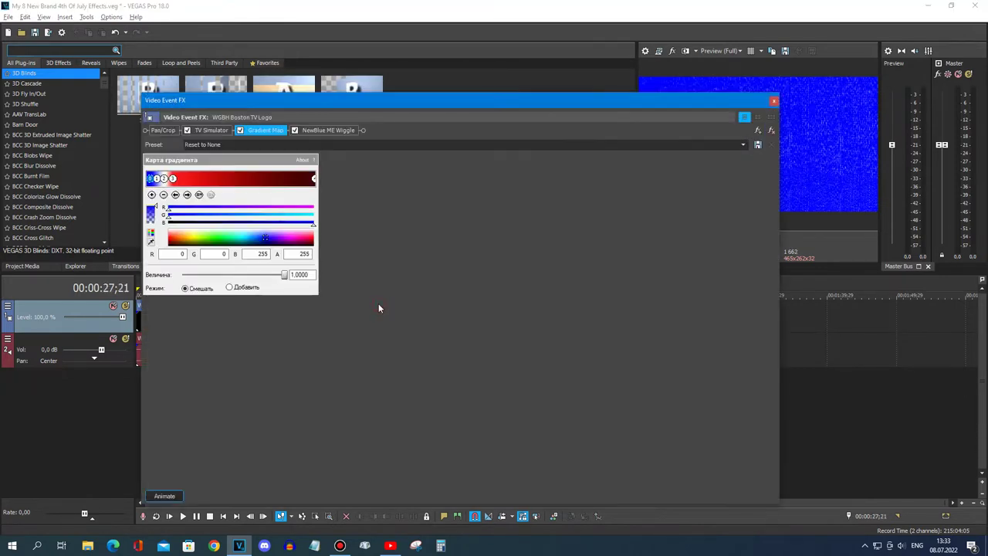
click(213, 130)
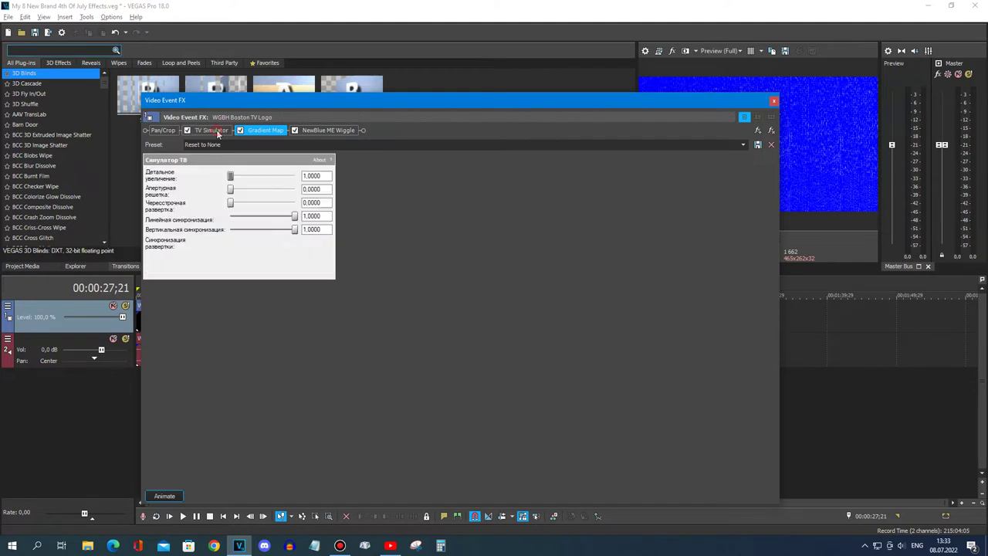
click(264, 130)
click(187, 195)
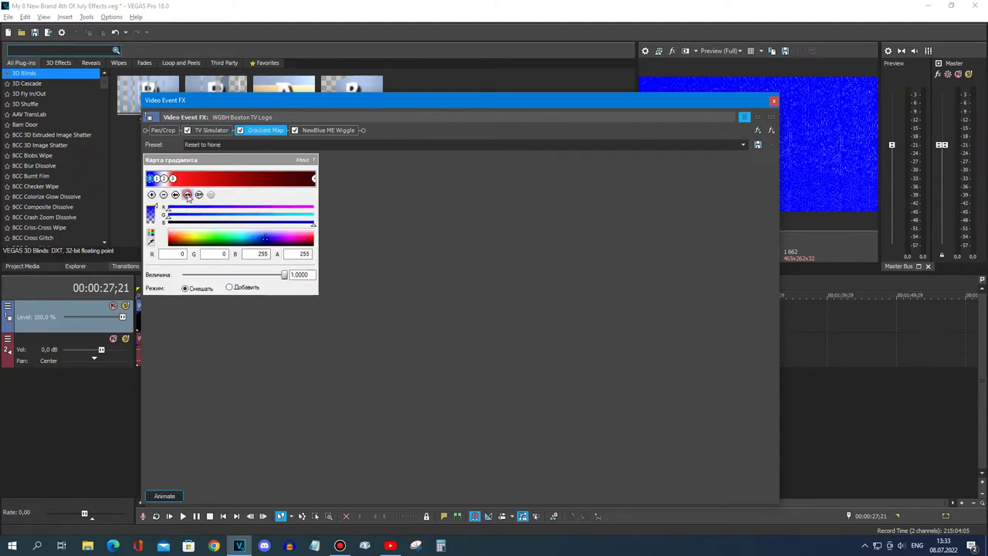
click(186, 194)
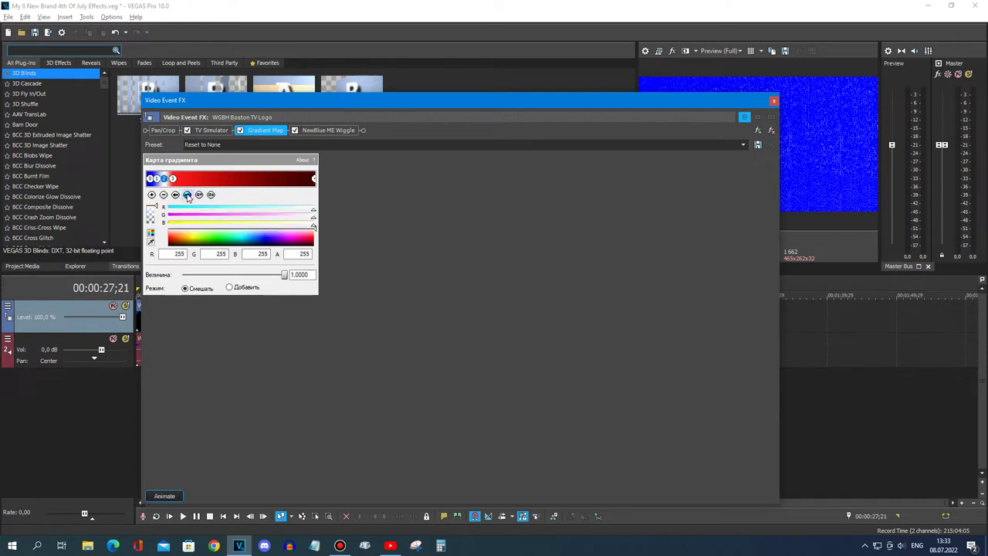
click(187, 194)
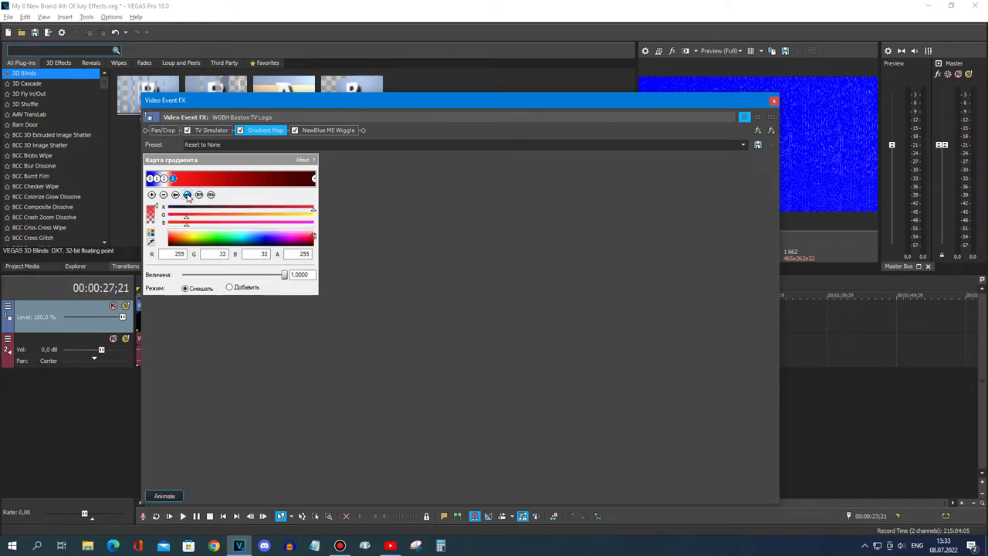
Step: Review the fourth clip's NewBlue ME Wiggle video effect and its IL Vocodex audio effect
click(337, 131)
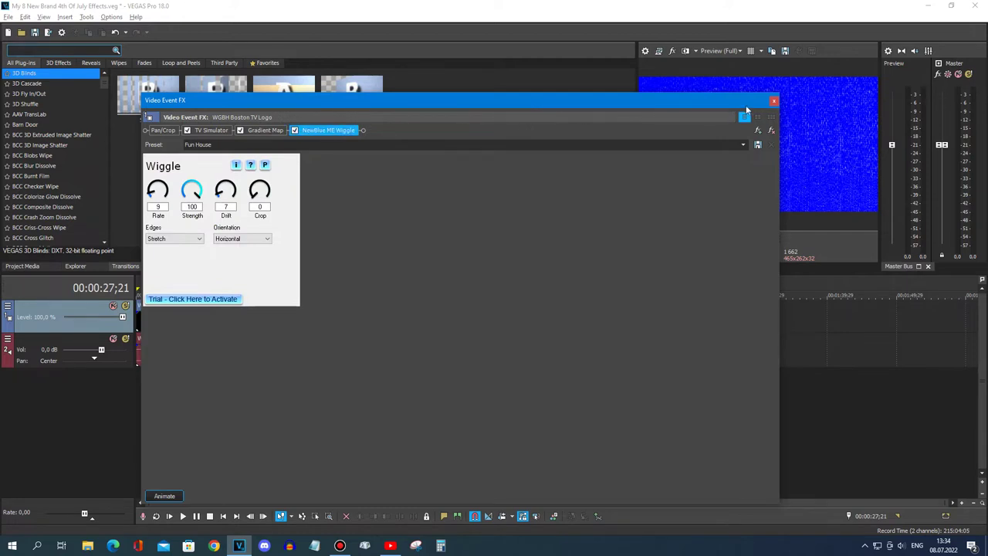
click(774, 101)
click(376, 340)
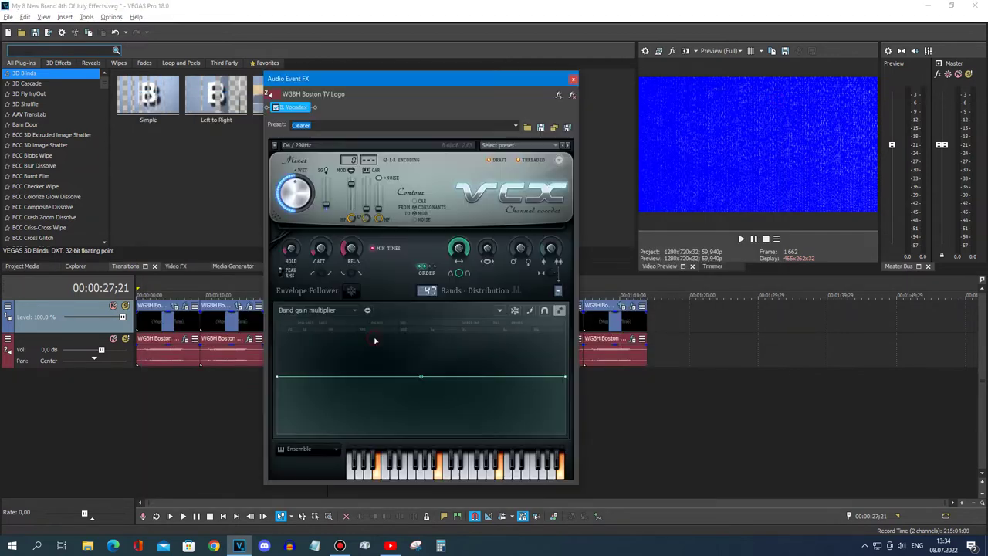
click(574, 80)
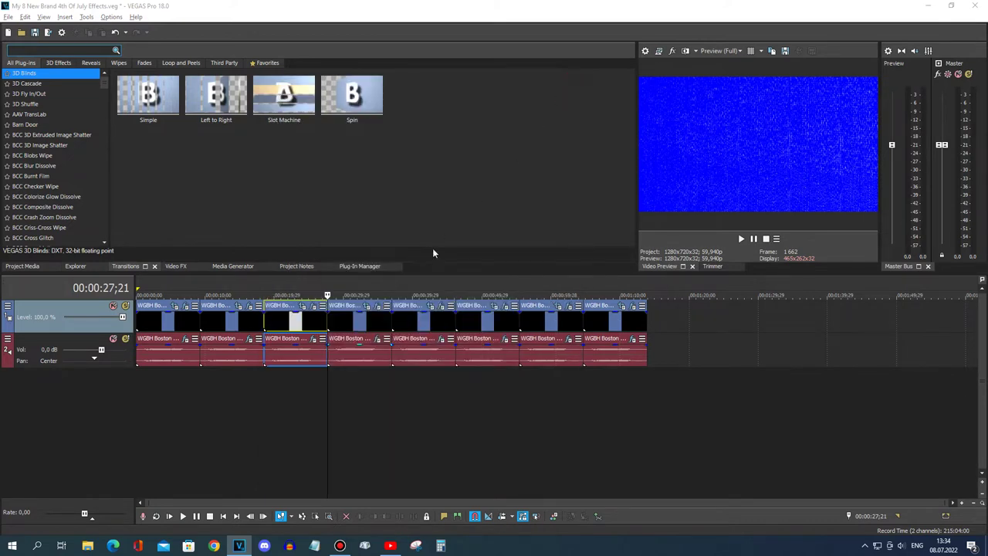
Step: Inspect the NewBlue ME Ripple and both NewBlue ME Wiggle effects on the fifth video clip
click(391, 320)
click(443, 307)
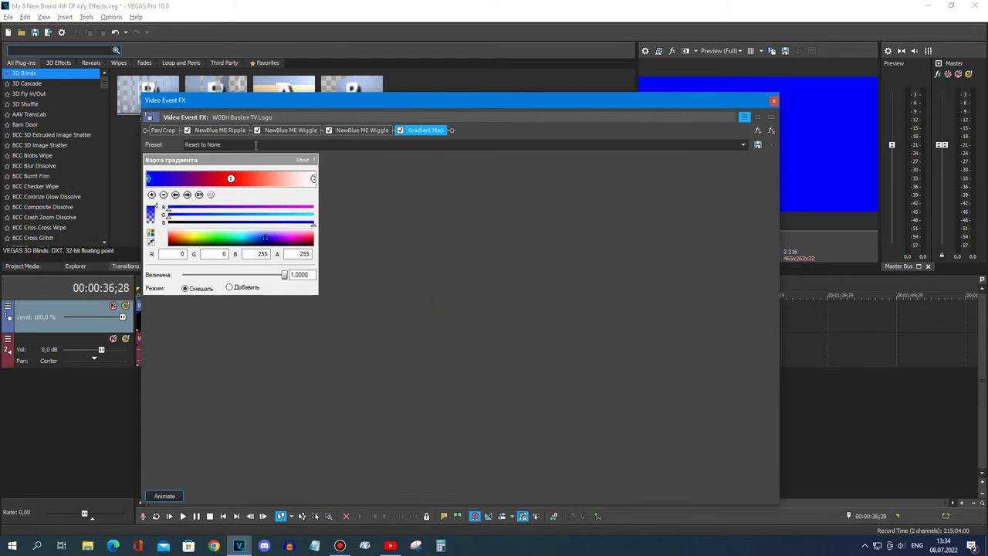
click(220, 129)
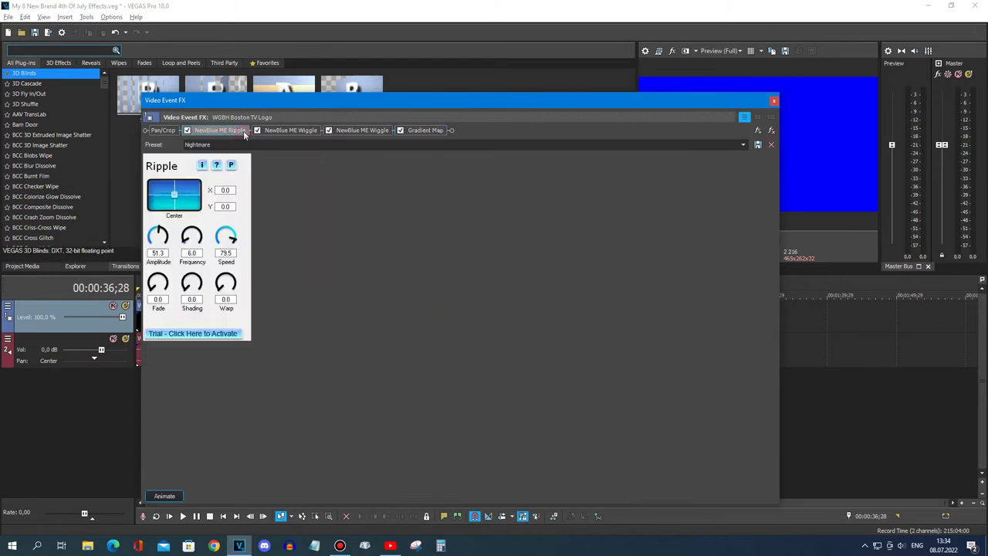
click(293, 130)
click(366, 130)
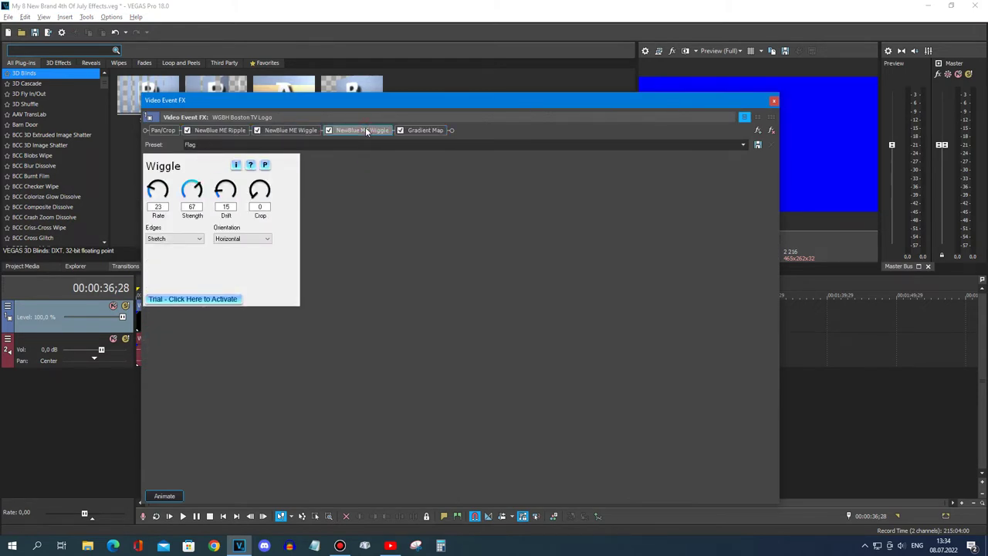
Step: Examine each colour point of the Gradient Map on the fifth video clip and close its video effects
click(421, 130)
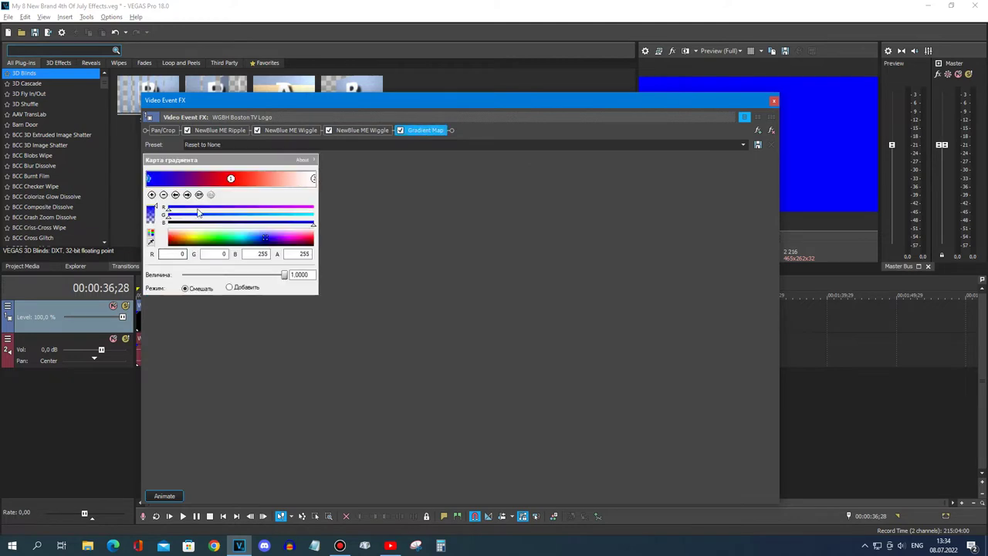
click(188, 195)
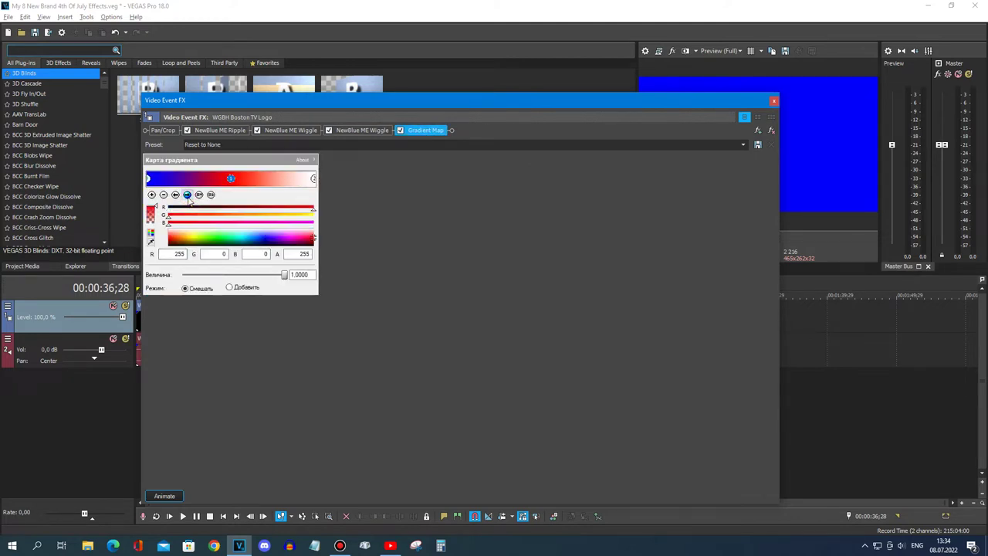
click(188, 194)
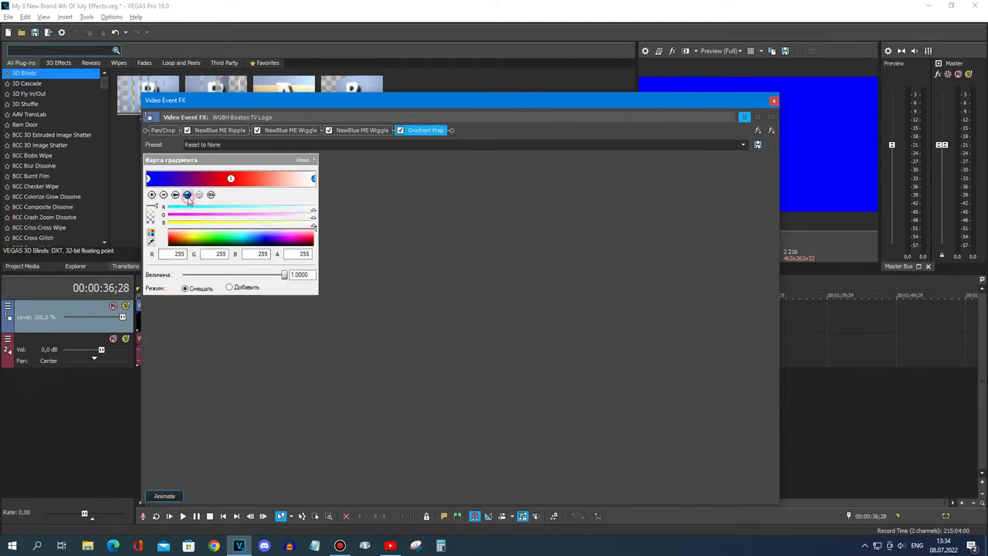
click(772, 102)
Step: Review the fifth clip's audio effect chain: Orange Vocoder, tb_grumblebum, IO/Phaser and IL Vocodex
click(443, 338)
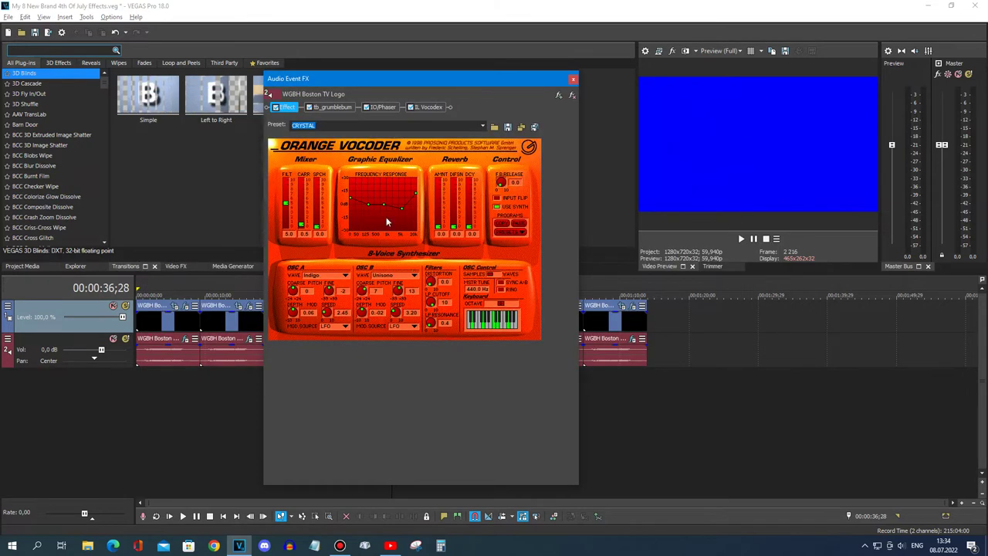
click(342, 108)
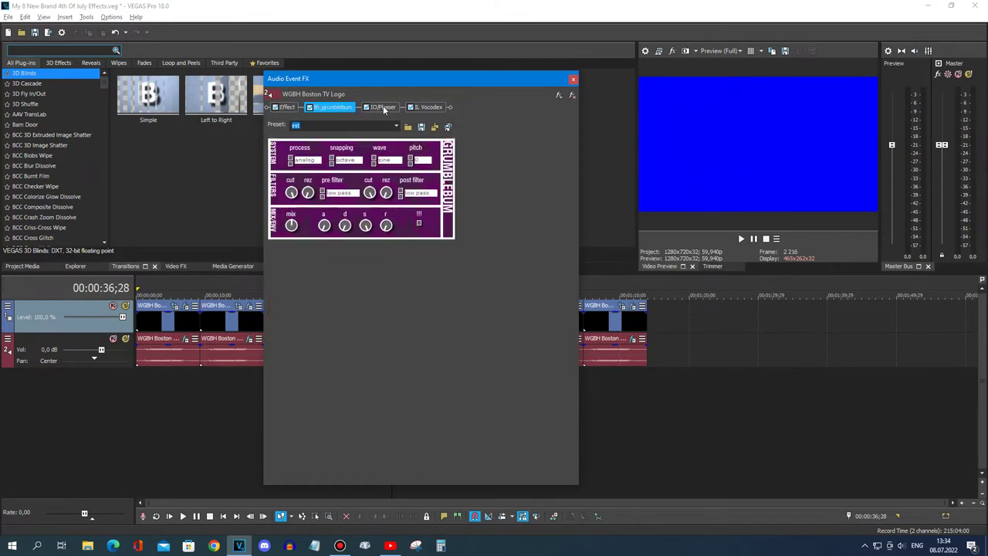
click(383, 108)
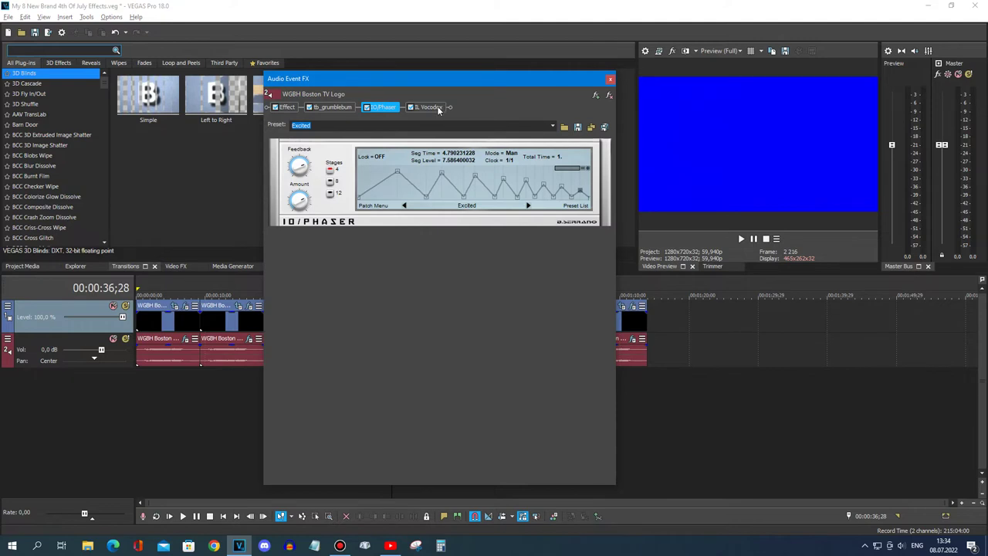
click(437, 109)
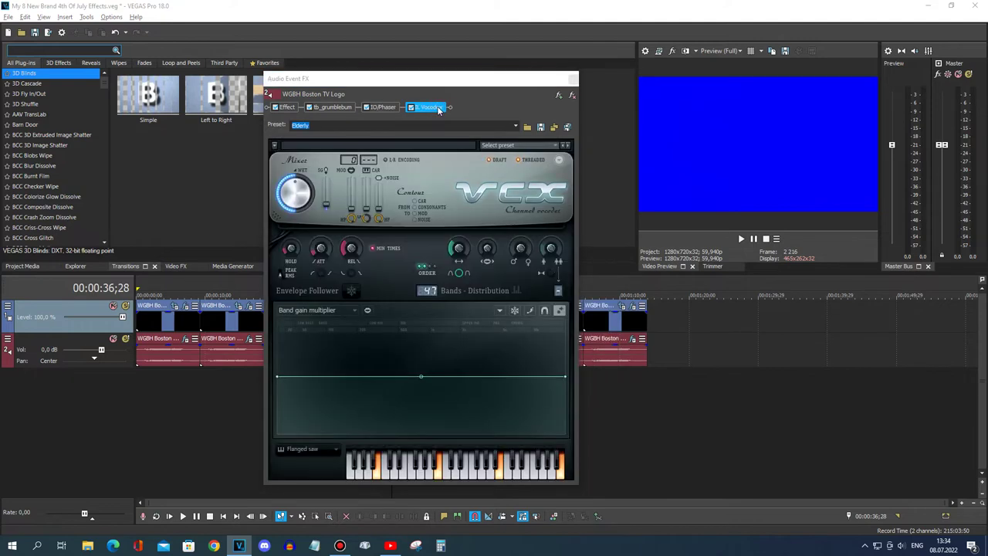
Step: Close the fifth clip's audio effects and inspect the TV Simulator and Pinch/Punch effects on the sixth video clip
click(572, 79)
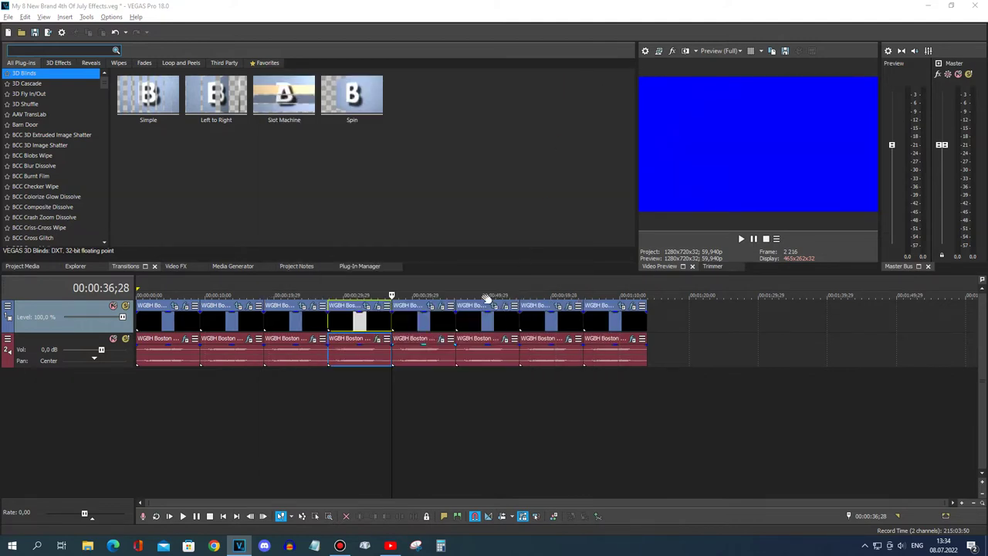
click(466, 317)
click(503, 305)
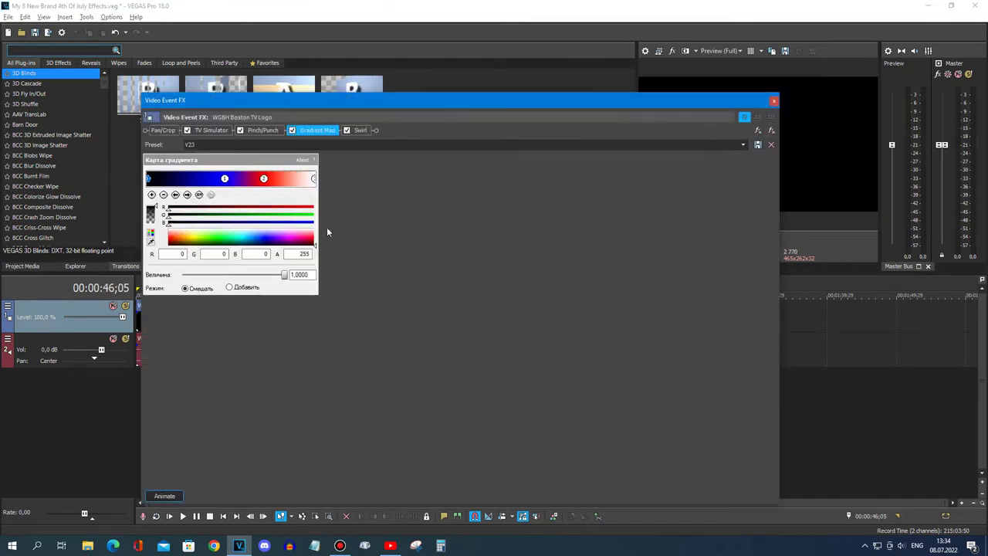
click(220, 133)
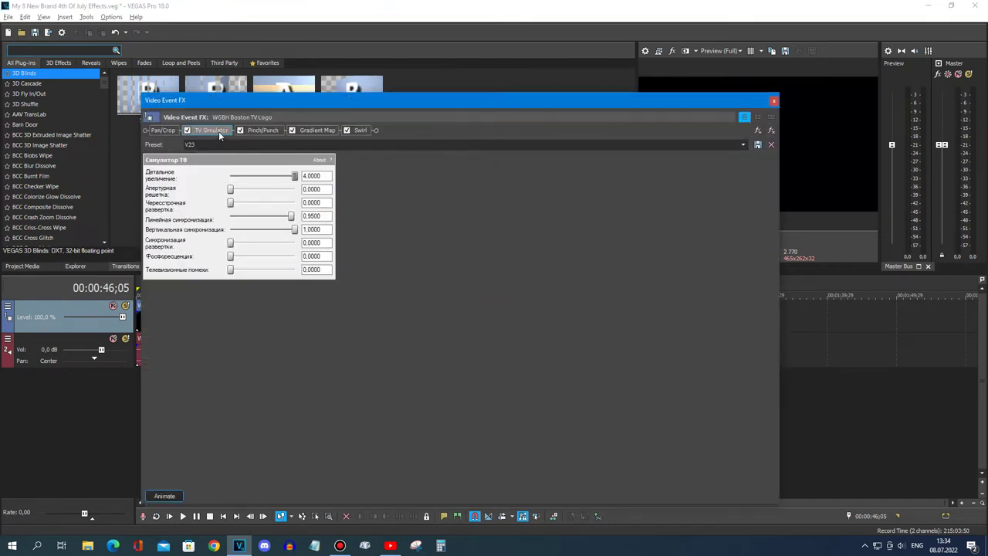
click(262, 130)
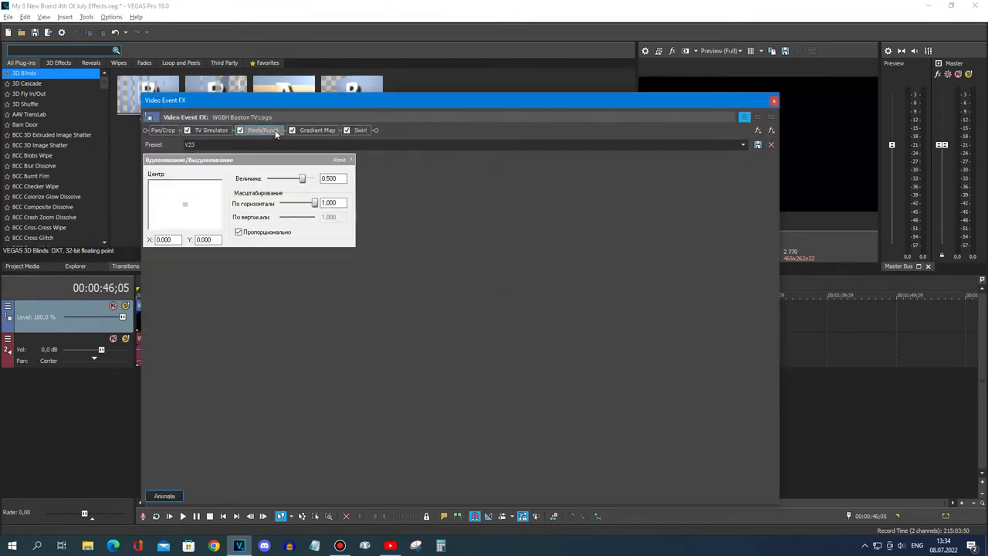
Step: Examine the colour points of the Gradient Map on the sixth video clip
click(315, 130)
click(187, 195)
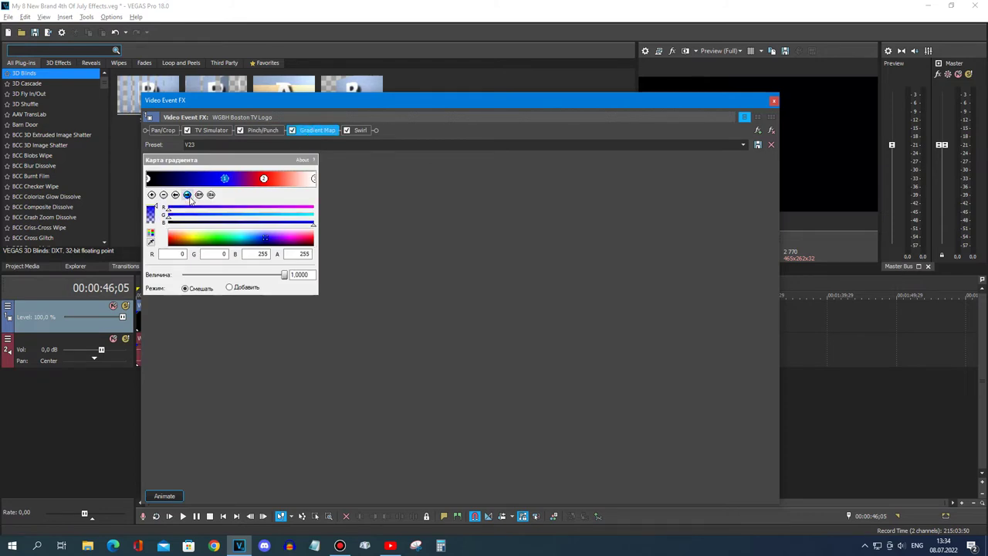
click(188, 195)
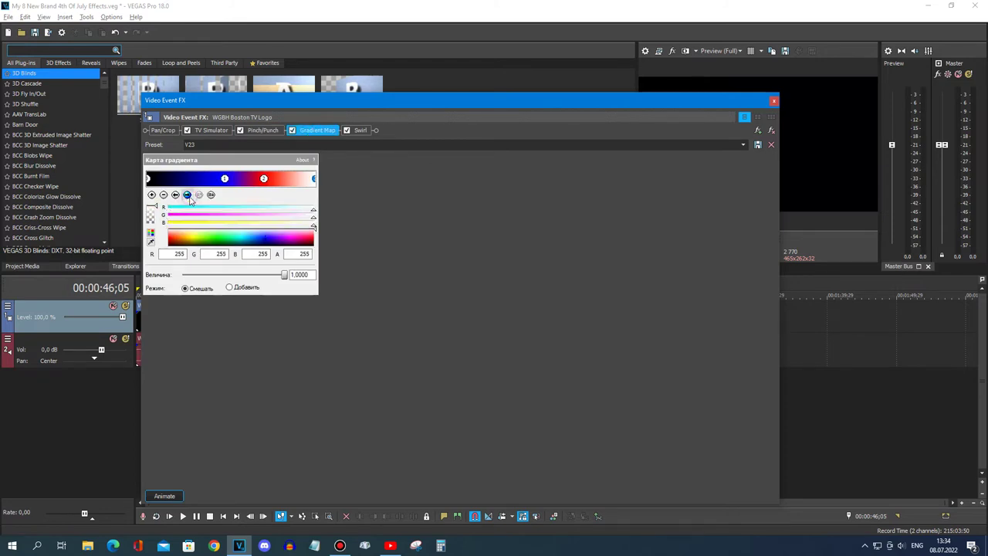
Step: Check the sixth video clip's Swirl settings and the IL Vocodex effect on its audio
click(369, 132)
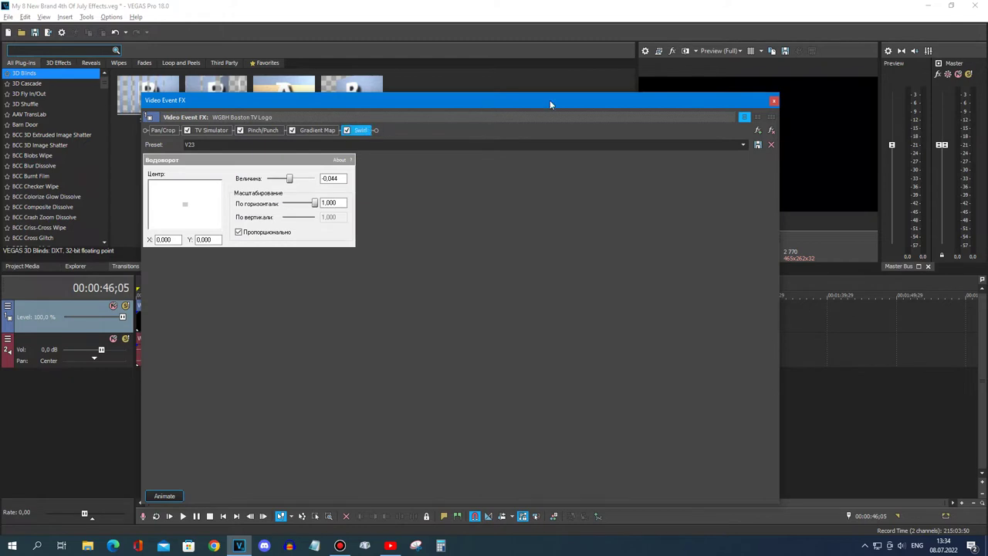
click(772, 103)
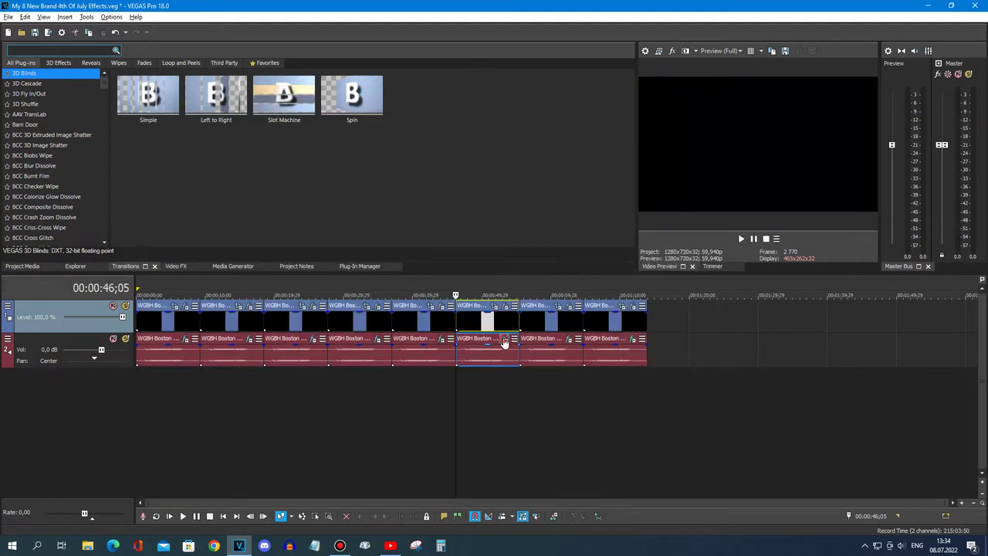
click(504, 339)
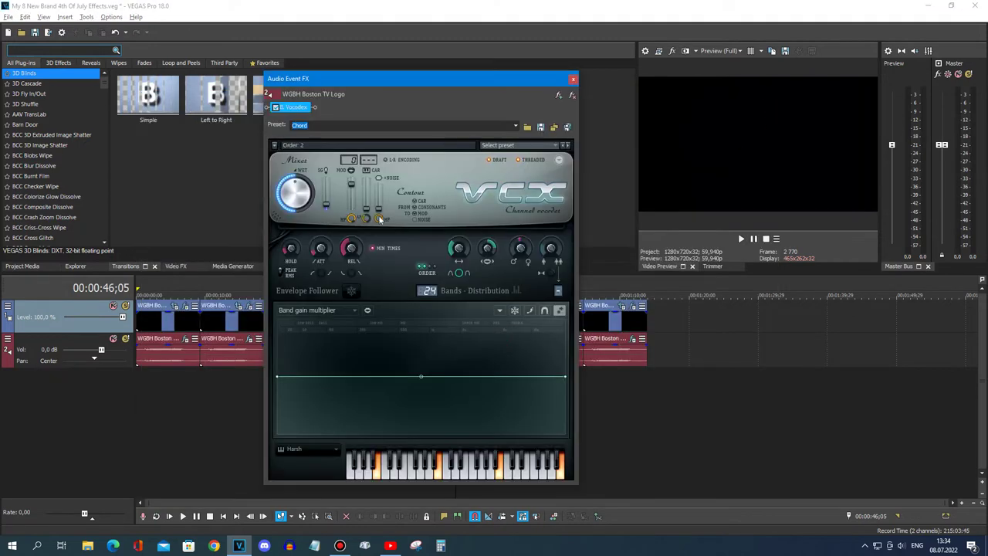
click(573, 79)
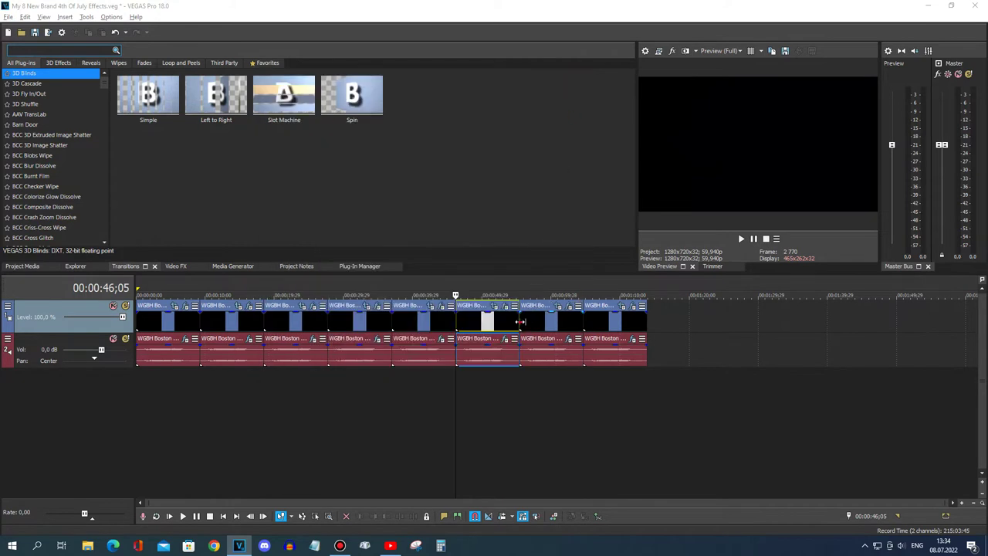
Step: Inspect the Add Noise, NewBlue ME Wiggle and Glow effects on the seventh video clip
click(533, 320)
click(567, 305)
click(207, 131)
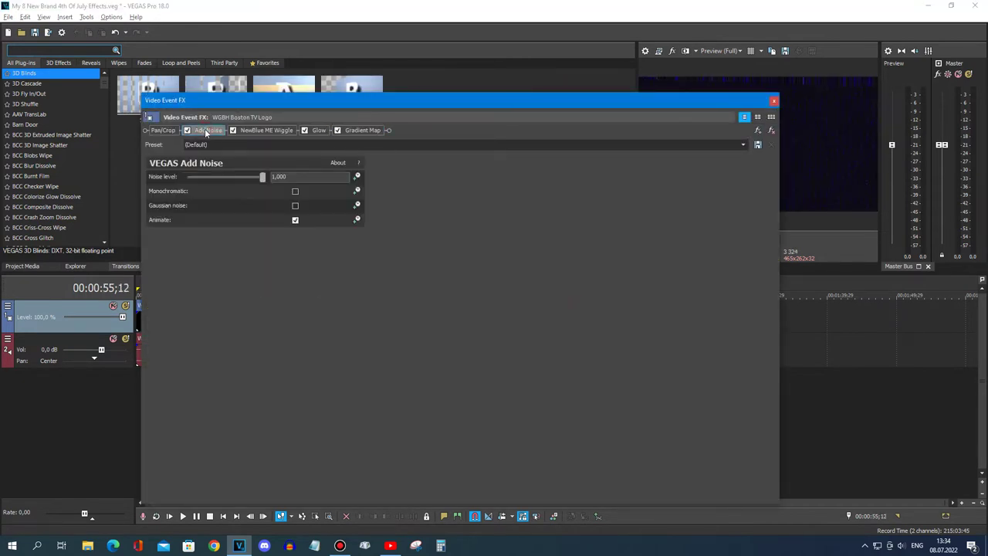
click(269, 129)
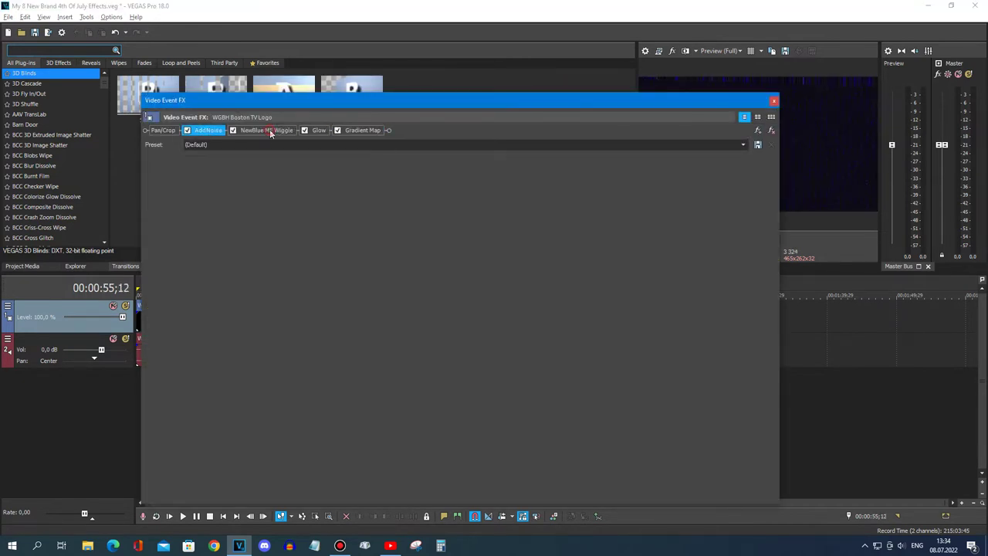
click(318, 130)
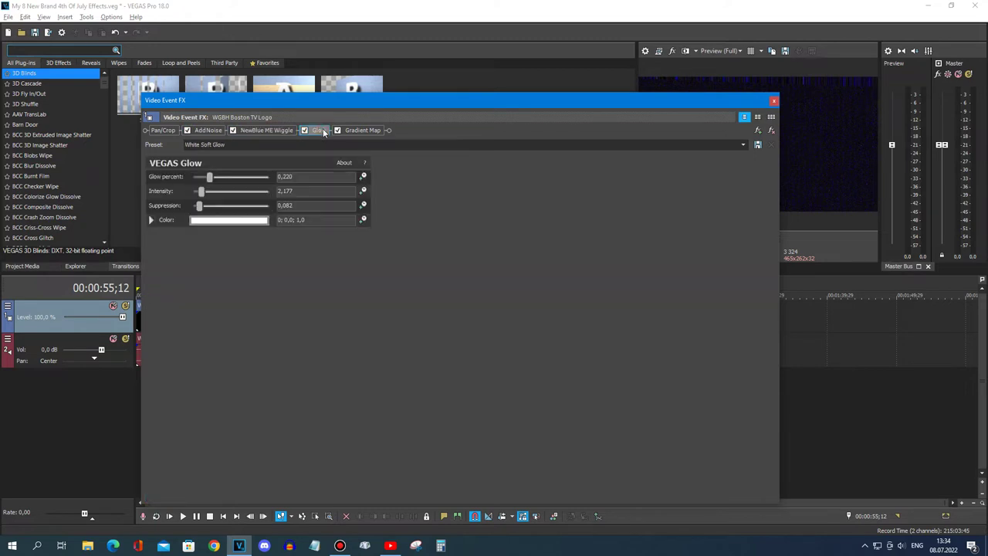
Step: Examine each colour point of the Gradient Map on the seventh video clip and close its video effects
click(362, 129)
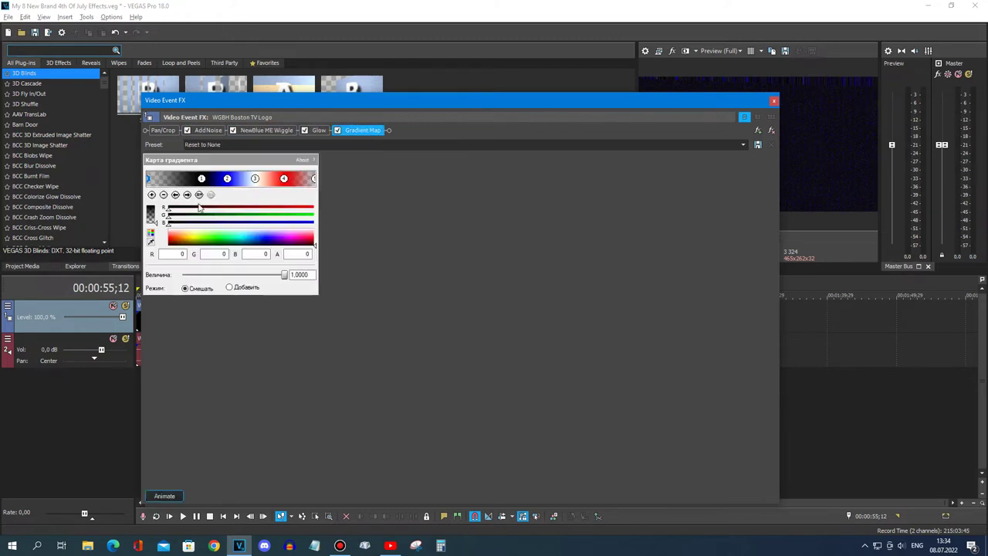
click(187, 195)
click(186, 196)
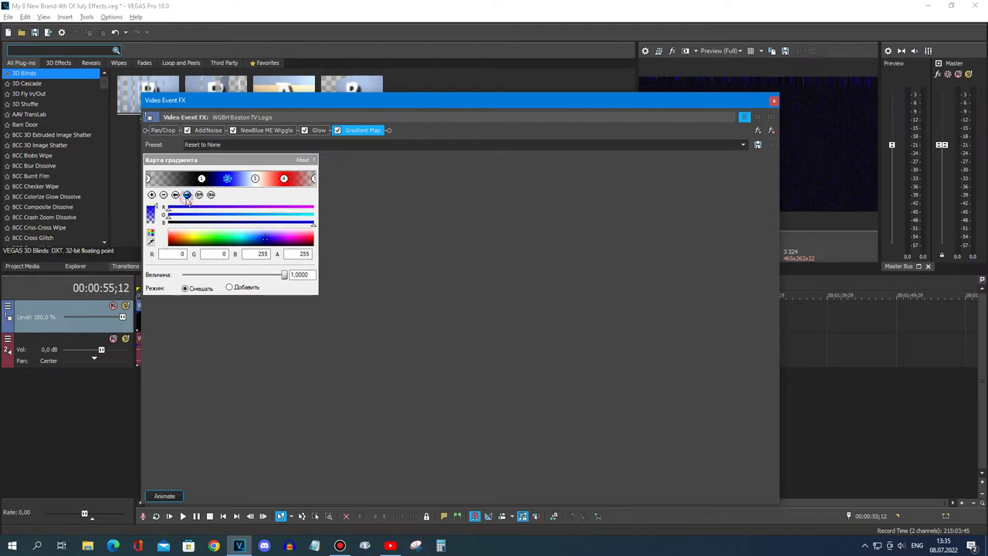
click(187, 195)
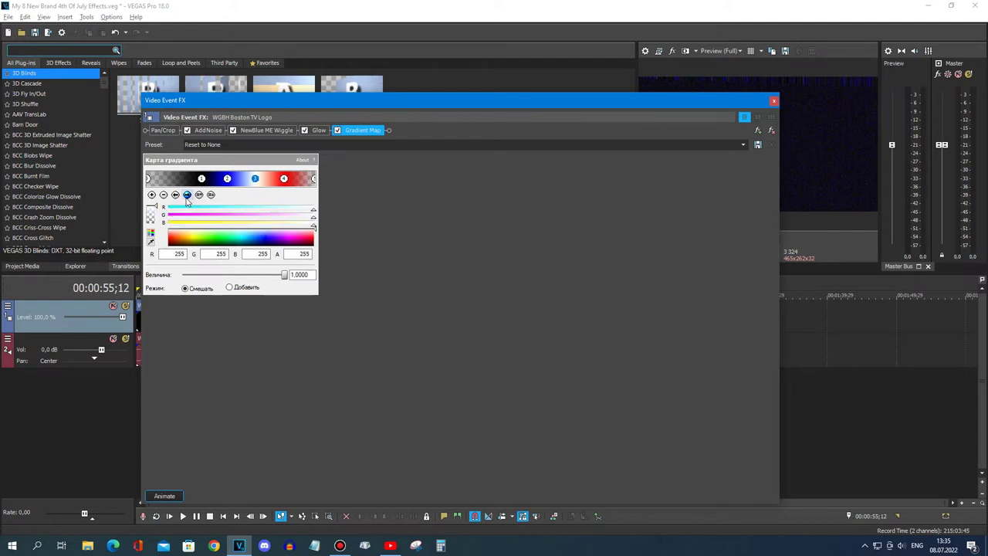
click(186, 195)
click(186, 195)
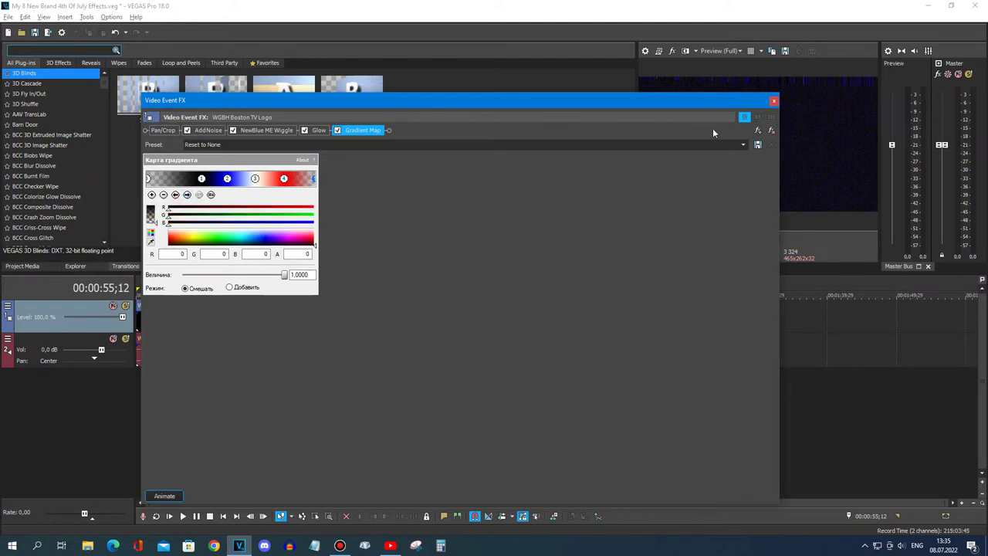
click(774, 101)
Step: Review the seventh clip's audio effect chain: tb_grumblebum, ExpressFX Amplitude Modulation and IL Vocodex
click(564, 335)
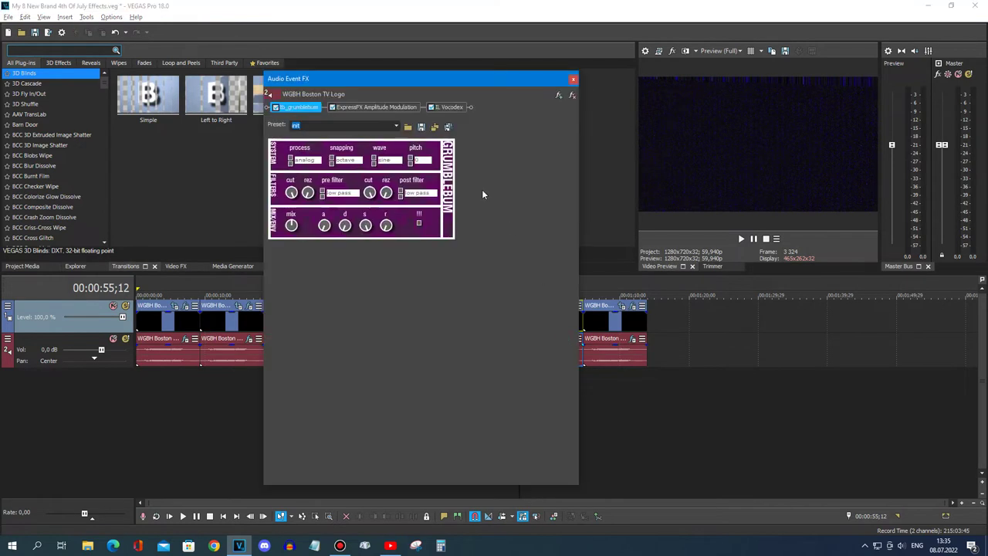
click(392, 109)
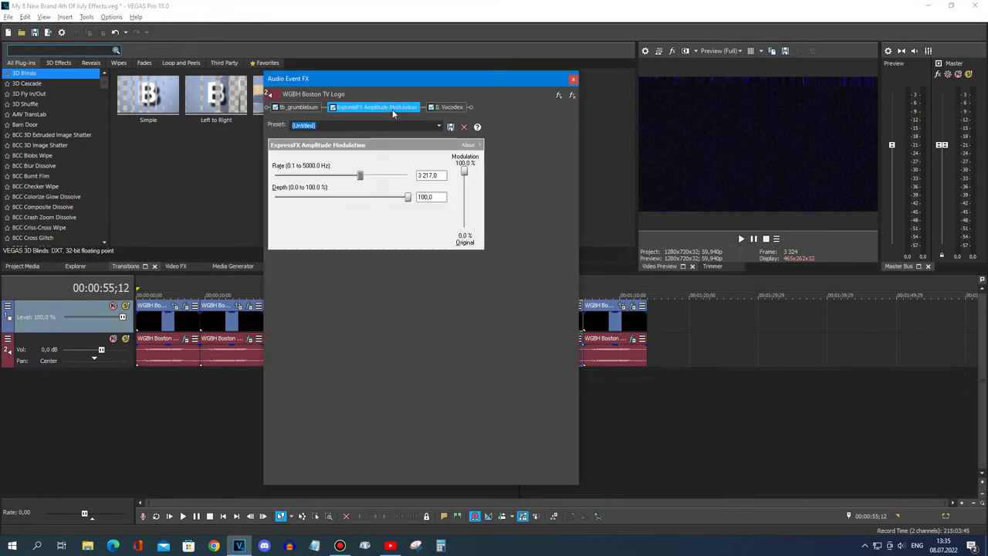
click(452, 109)
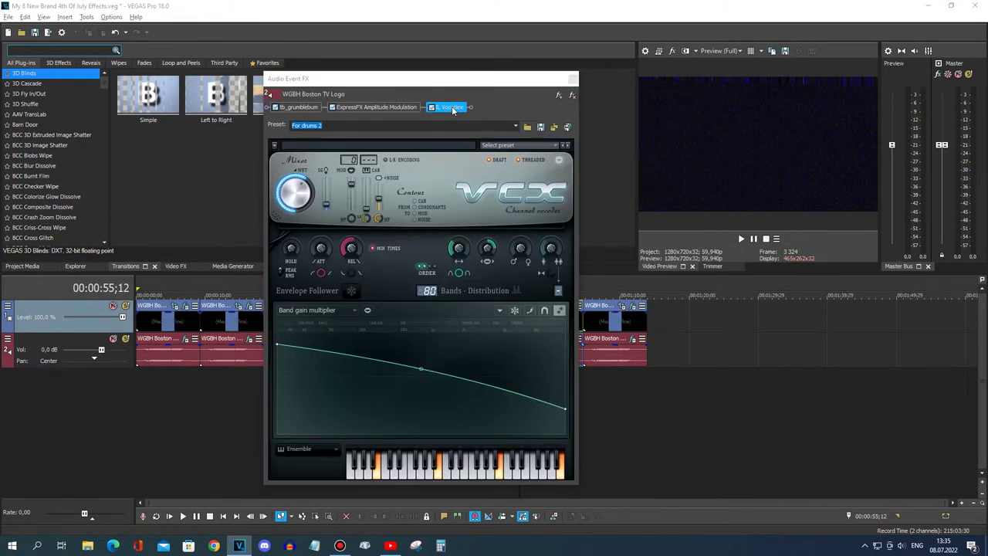
click(569, 80)
Step: Review the eighth clip's video effects: the Gradient Map colour points, both Light Rays effects and HSL Adjust
click(586, 317)
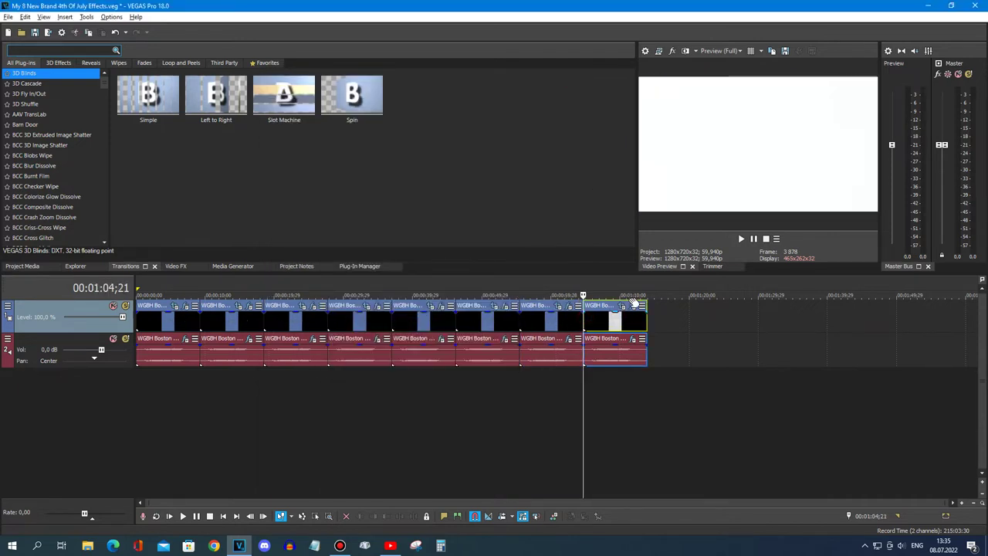
click(633, 305)
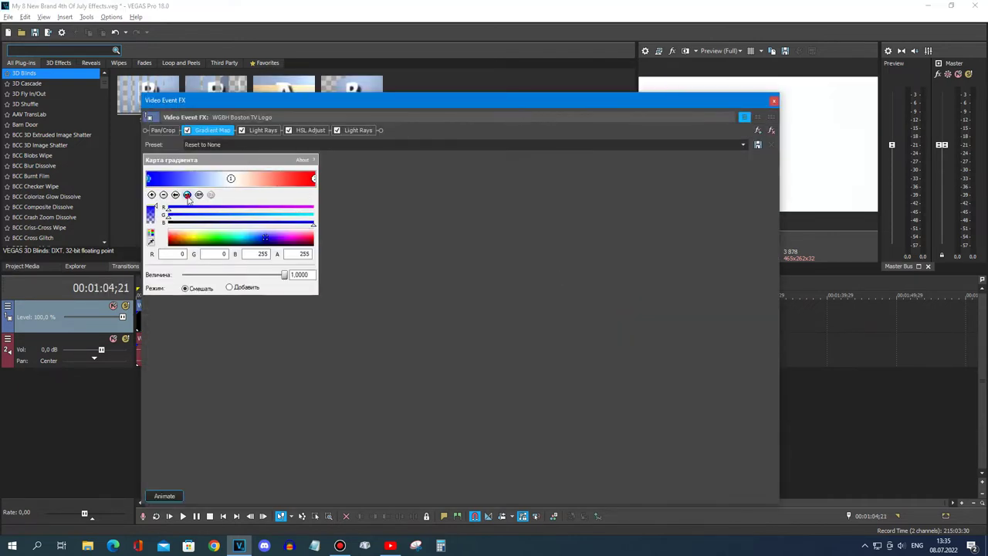
click(187, 195)
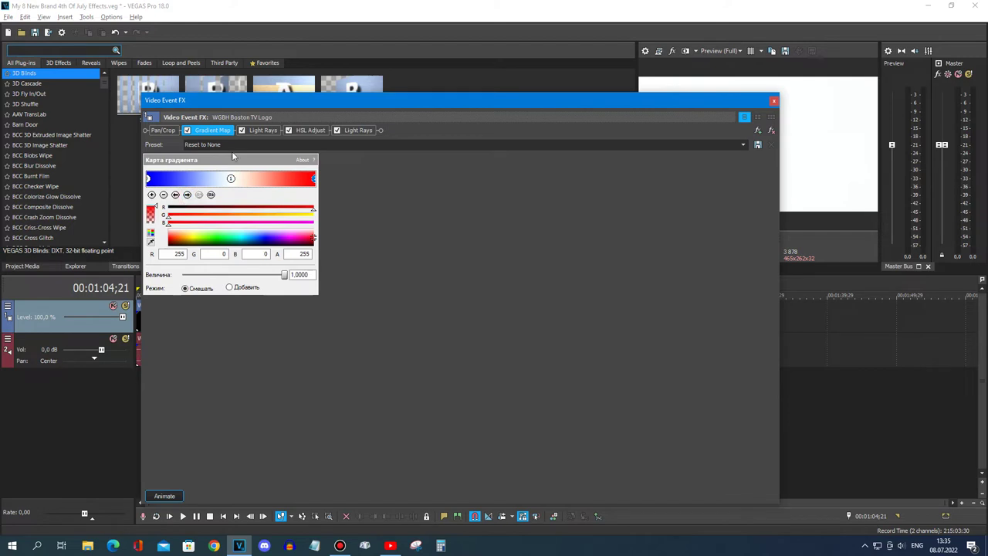
click(263, 131)
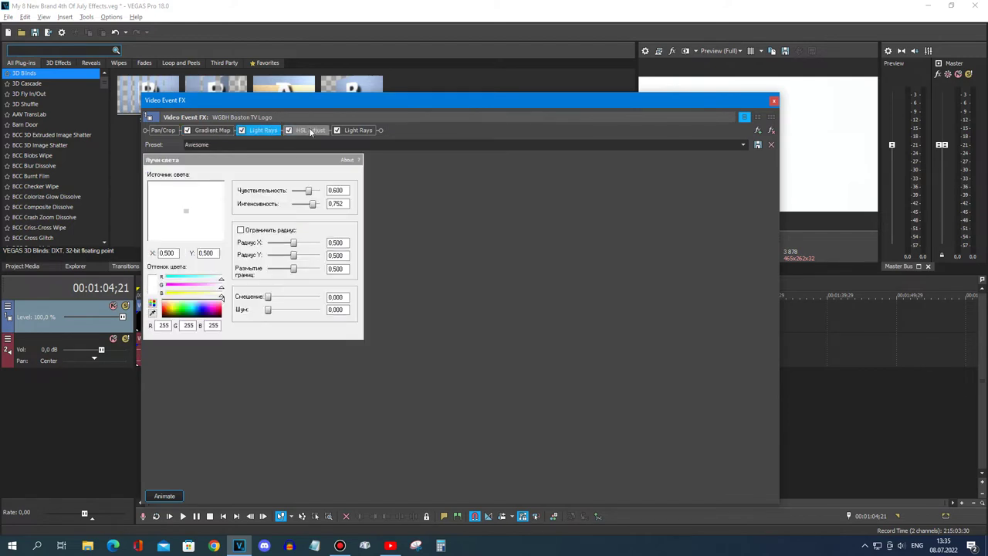
click(311, 131)
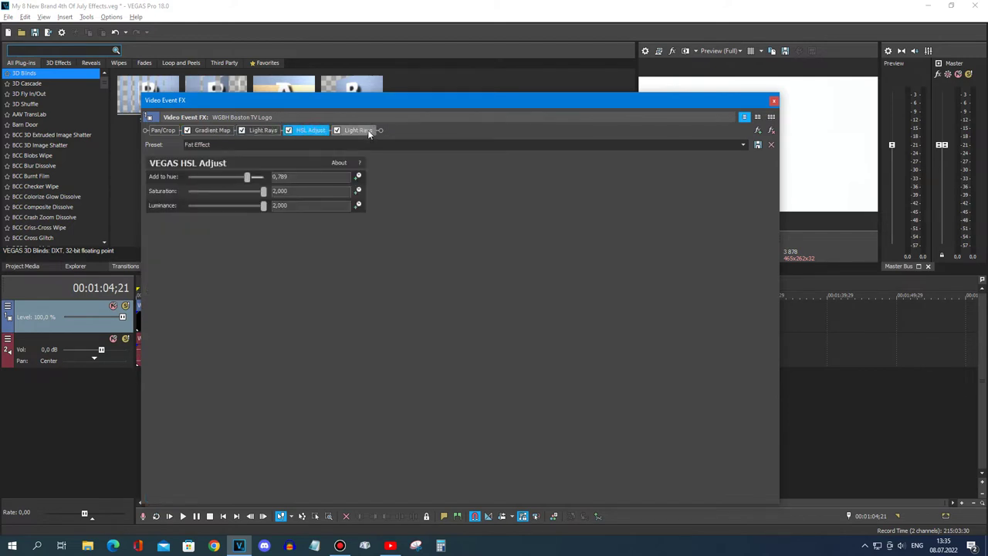
click(368, 132)
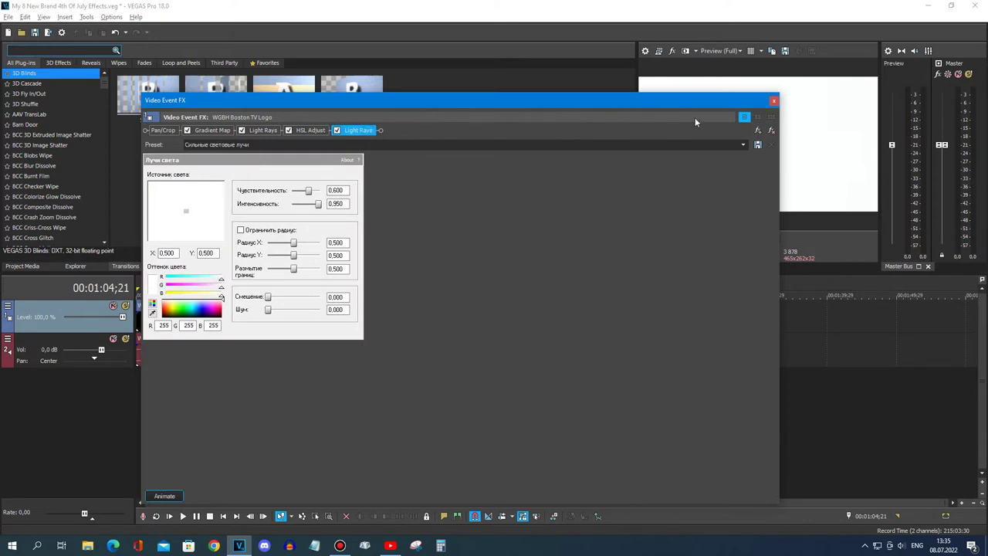
click(774, 101)
Step: Review the eighth clip's audio effect chain: the three Pitch Shift effects and IL Vocodex
click(631, 339)
click(292, 108)
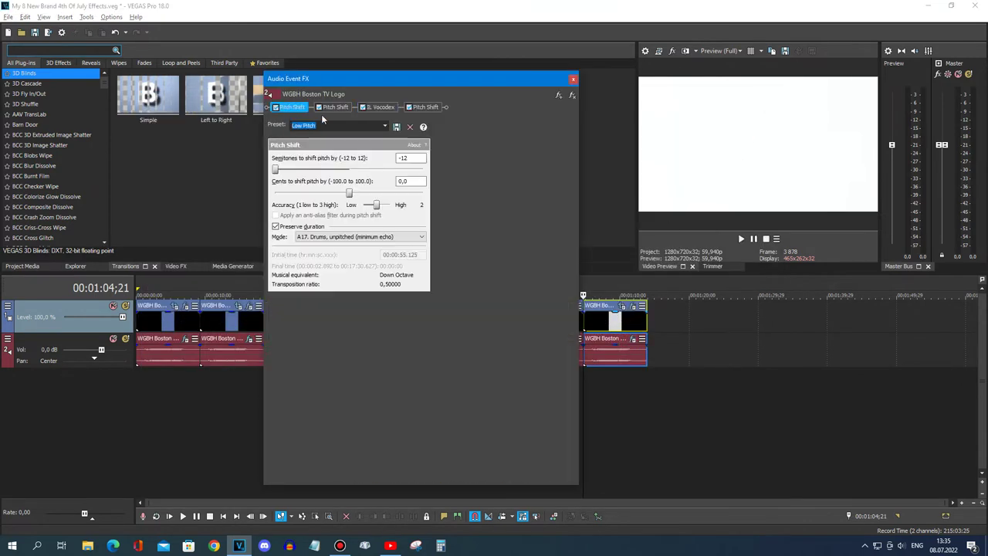
click(346, 110)
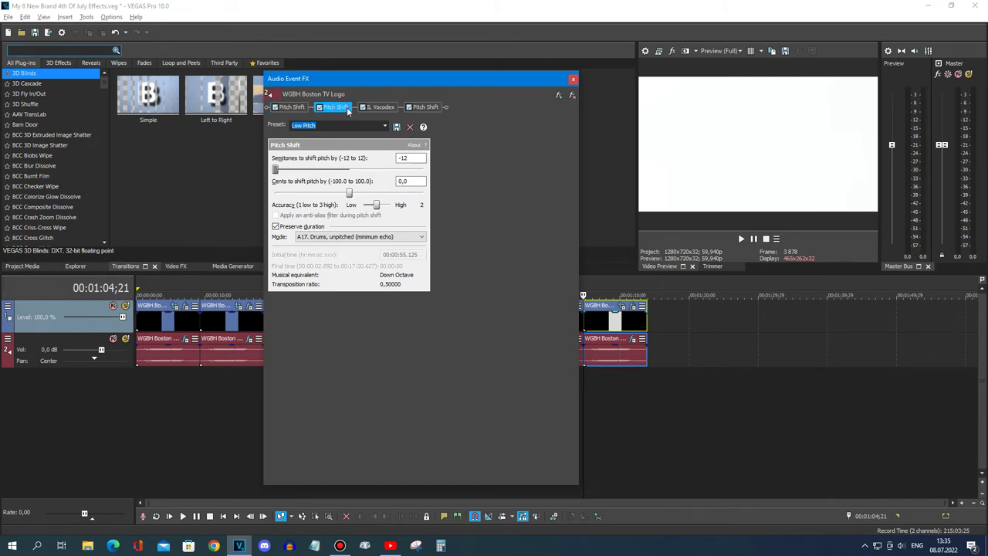
click(389, 109)
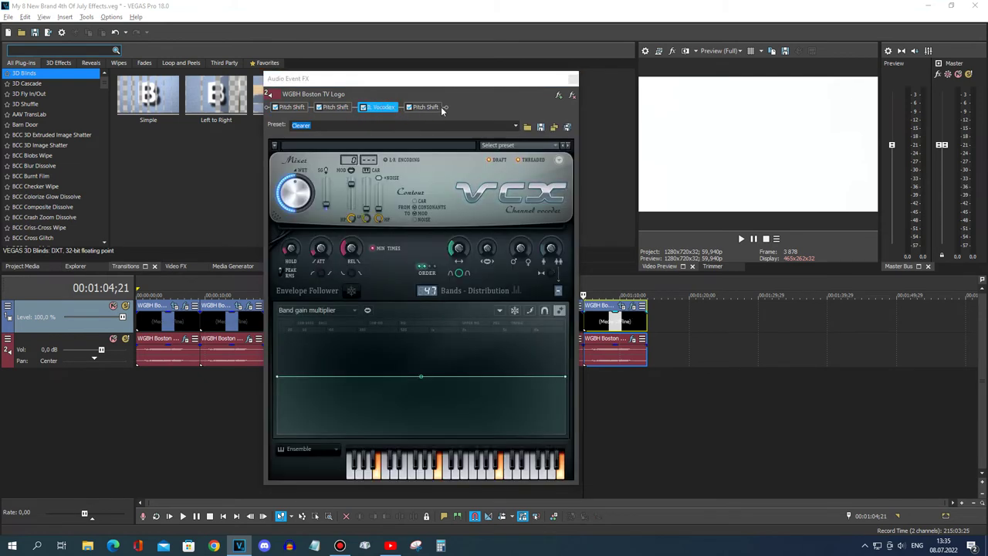
click(425, 107)
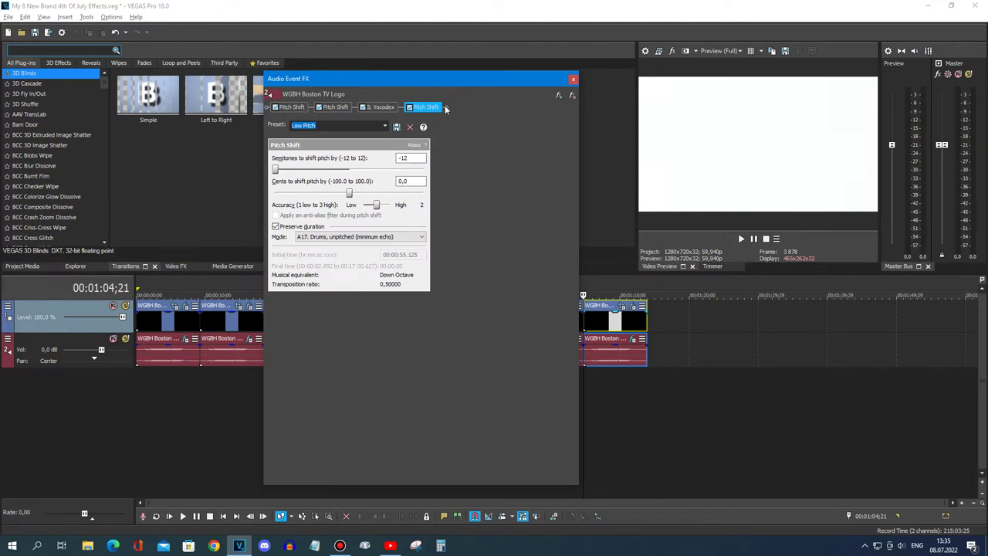
click(573, 79)
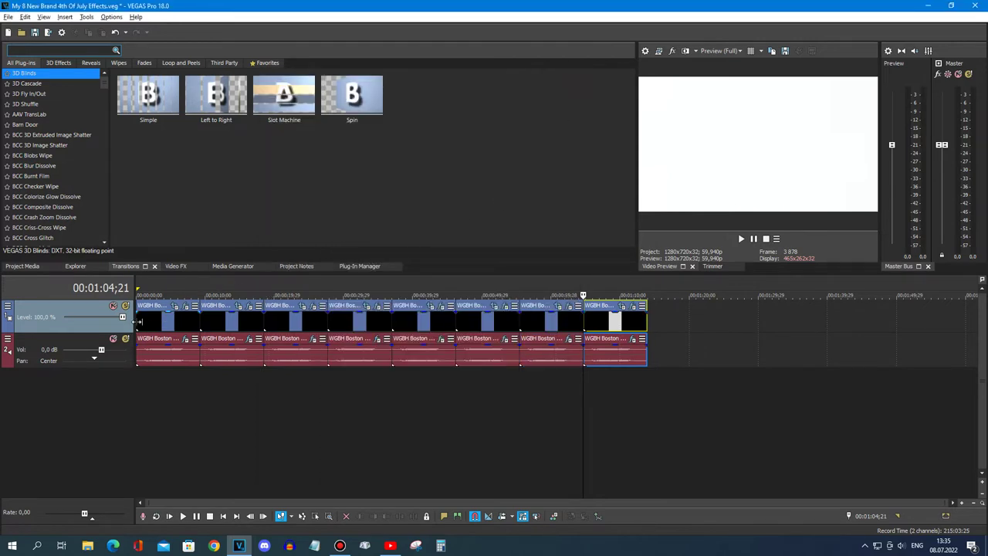
Step: Play all eight clips from the start of the timeline, and stop playback during the last clip
click(139, 321)
click(741, 238)
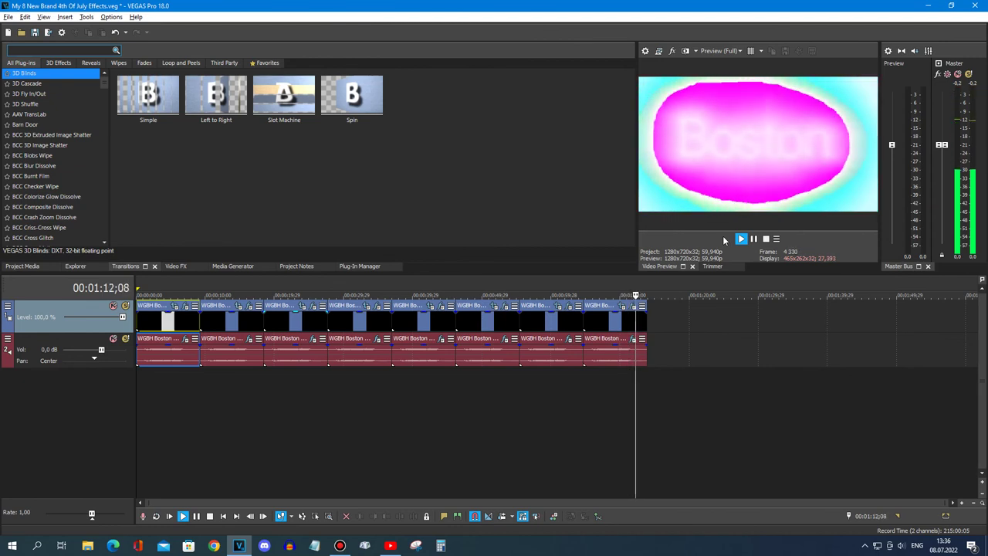
click(766, 238)
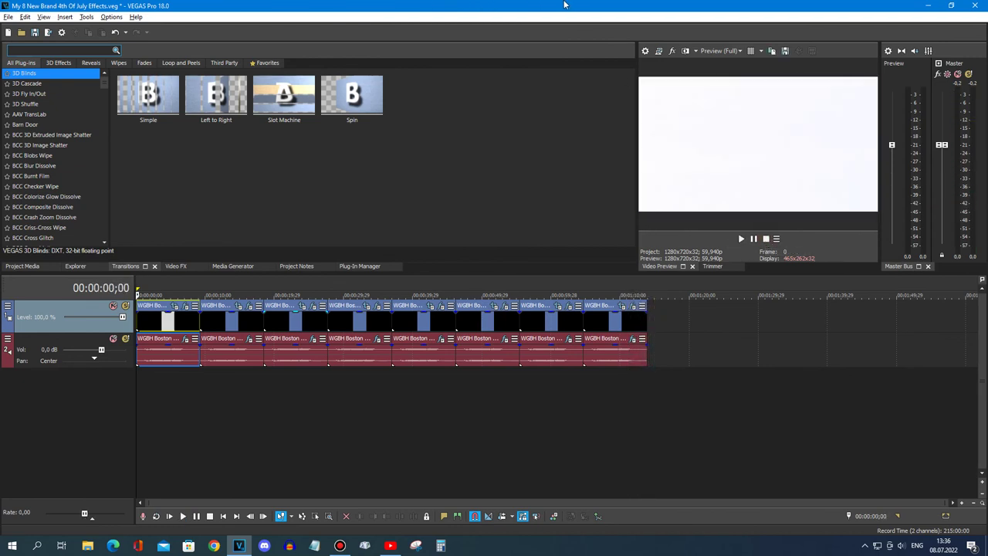